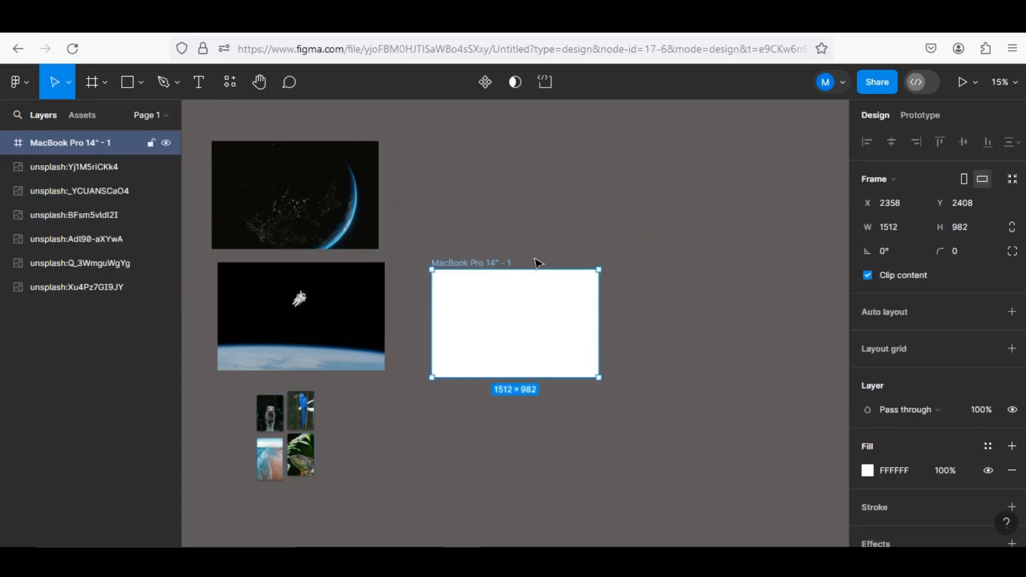
Move the MacBook Pro frame up beside the Earth images and make two copies of it stacked below
drag(537, 263, 554, 197)
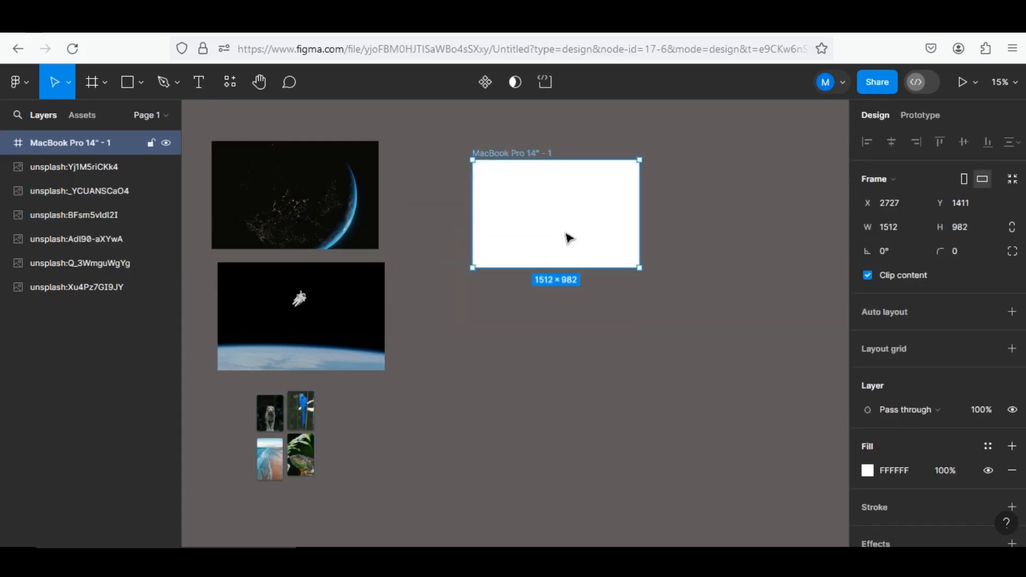
drag(569, 238, 562, 458)
scroll(561, 371, down, 1)
scroll(544, 373, up, 2)
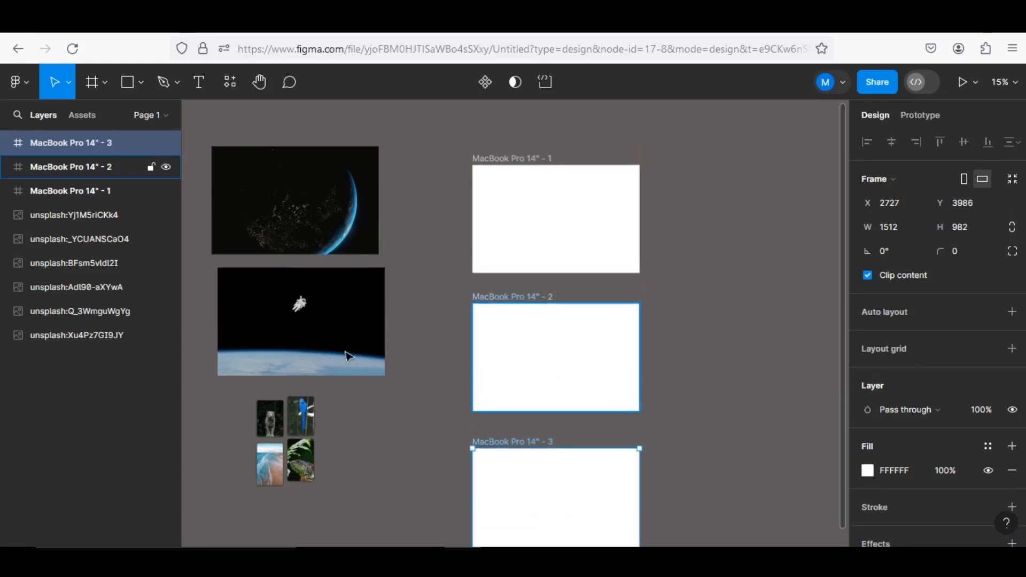
Place the astronaut image in both the first and the second MacBook Pro frames, filling each frame
drag(296, 352, 559, 385)
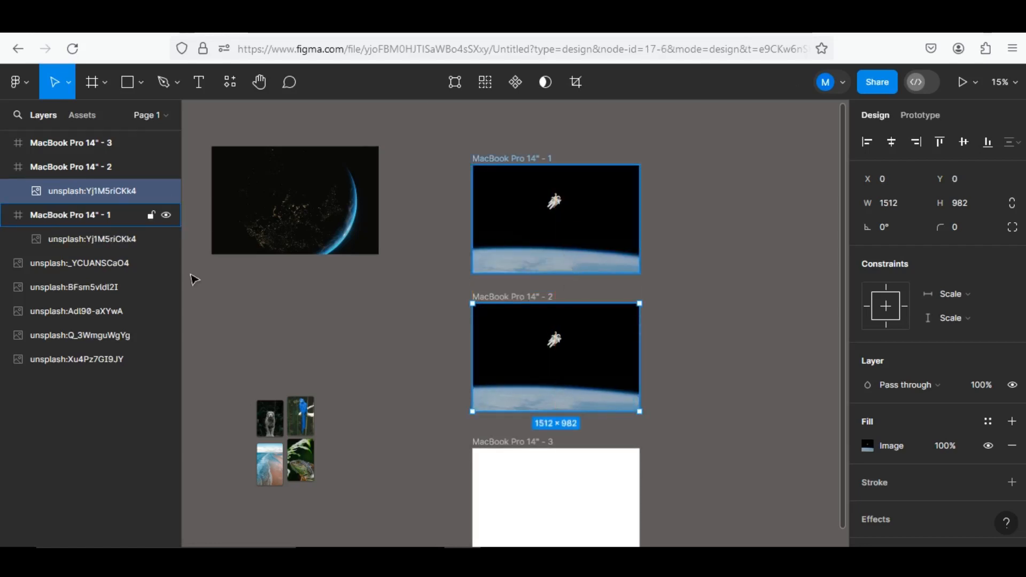
click(97, 212)
click(104, 190)
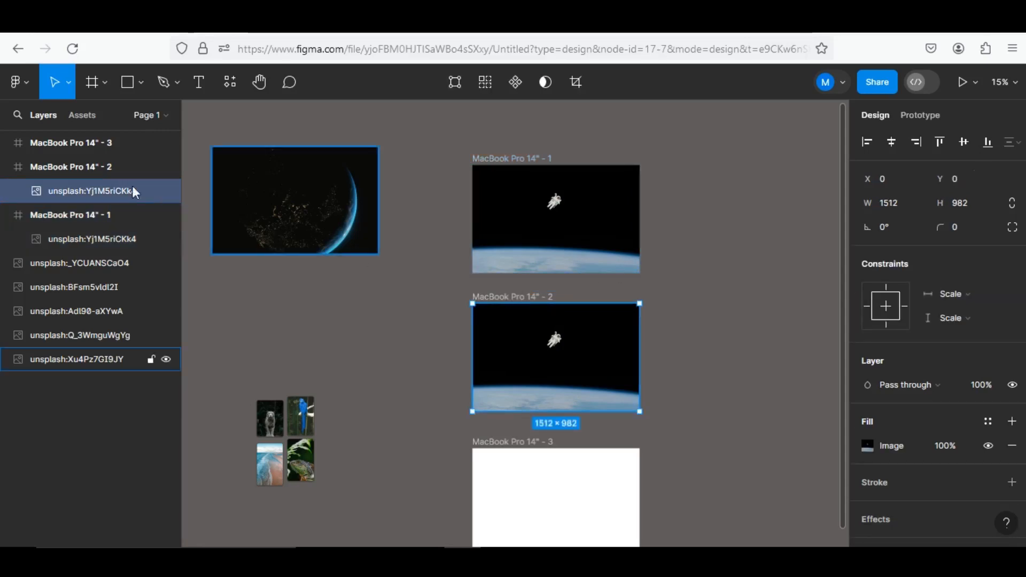
Scale the astronaut image in the first frame to about 2781 × 1806 and reposition it so the astronaut sits mid-frame
click(62, 238)
key(k)
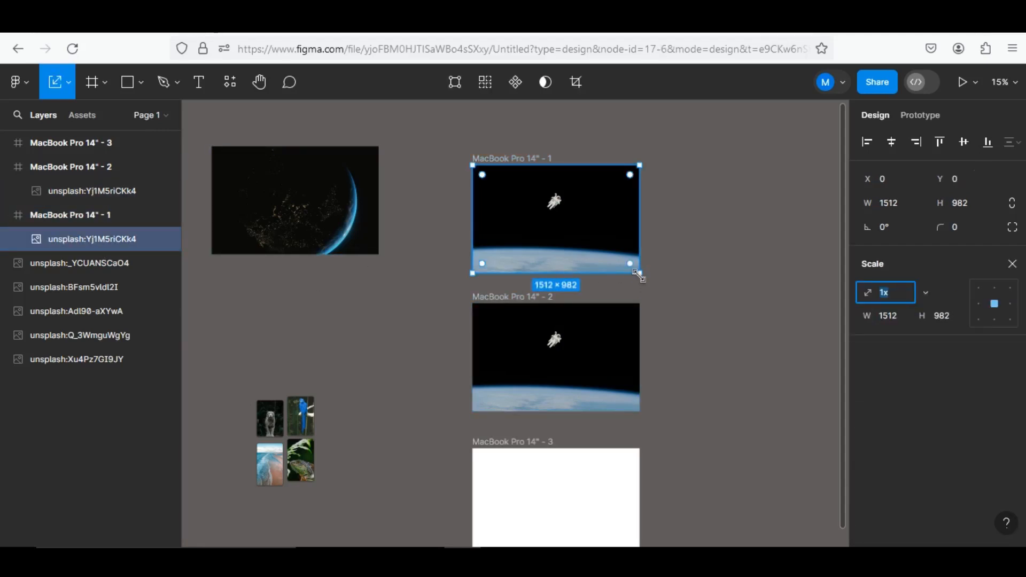
drag(636, 276, 776, 365)
drag(678, 262, 605, 246)
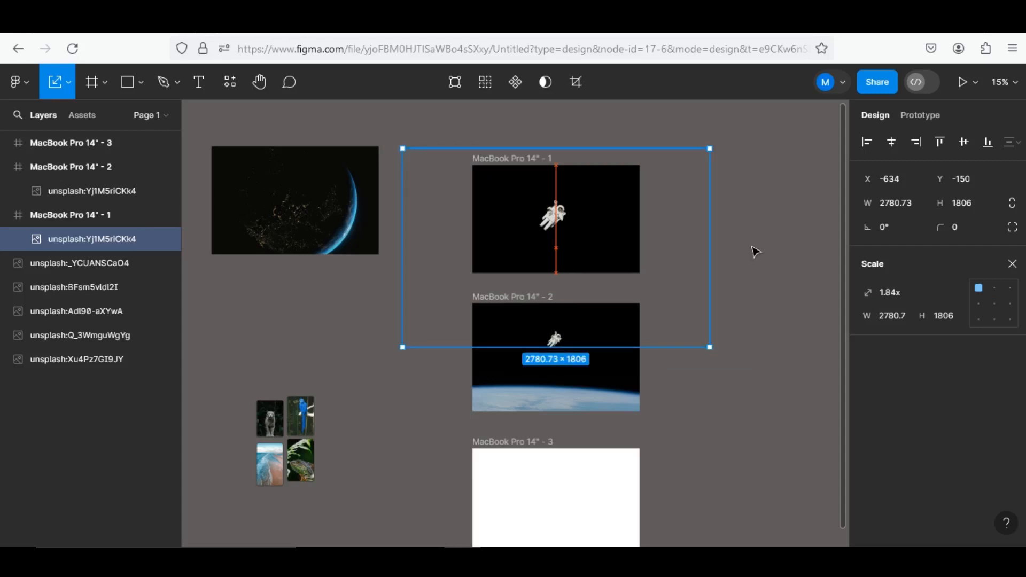
key(Escape)
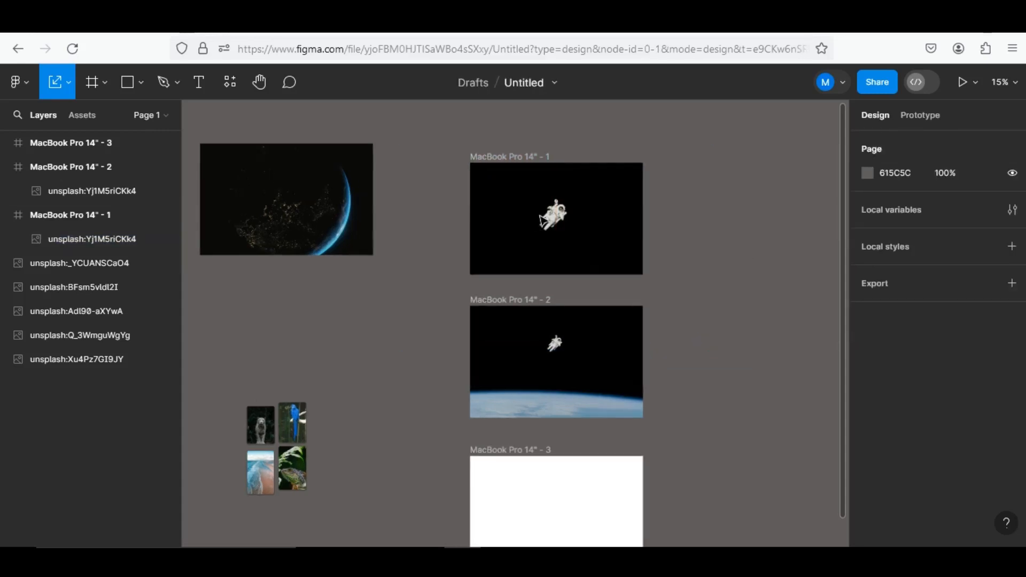
Add the heading text "DISCOVER OUR EARTH" above the astronaut in the first frame
scroll(534, 222, up, 5)
scroll(581, 203, up, 2)
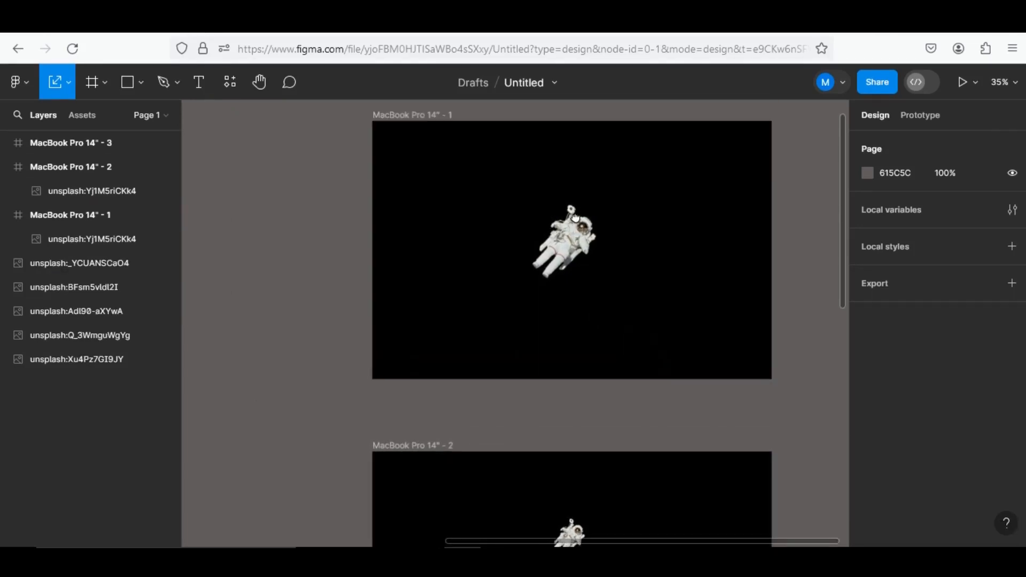
click(198, 85)
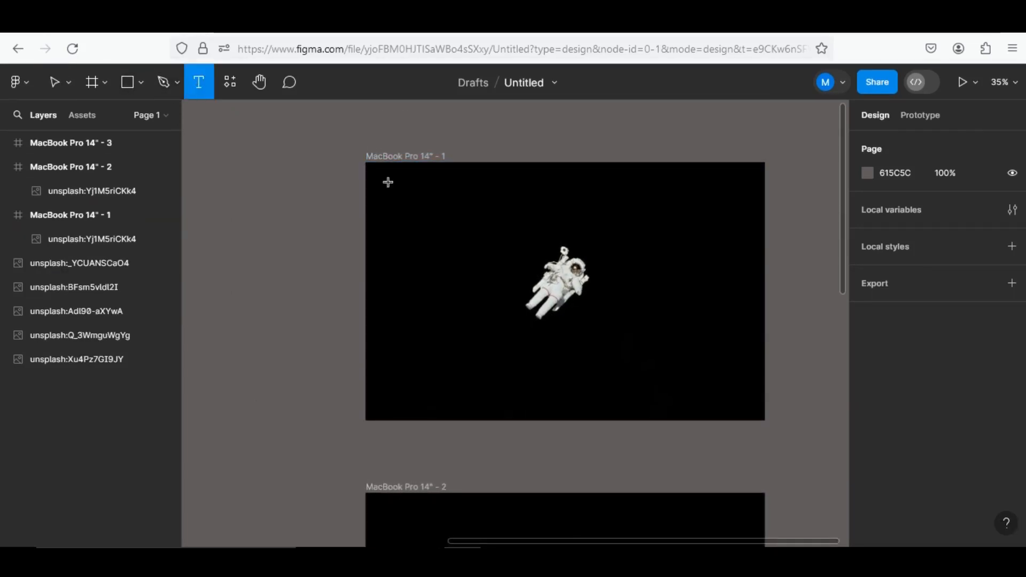
click(494, 194)
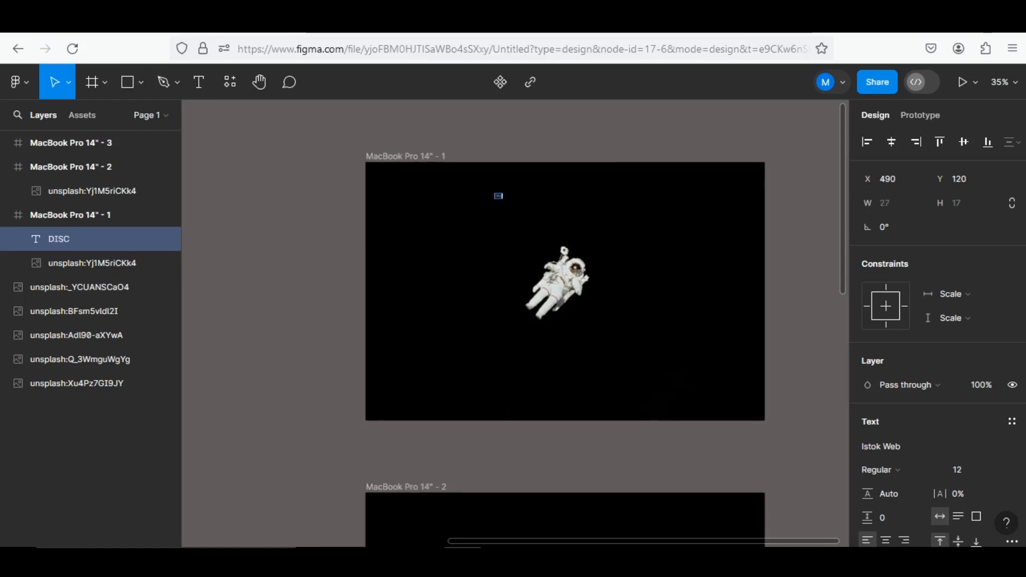
text(DISCOVER OUR)
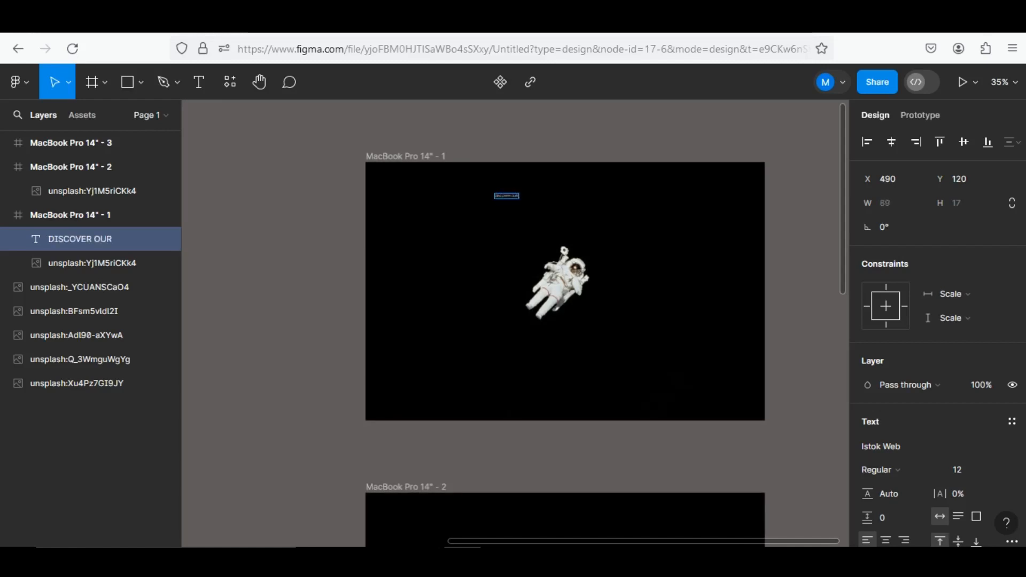
text( E)
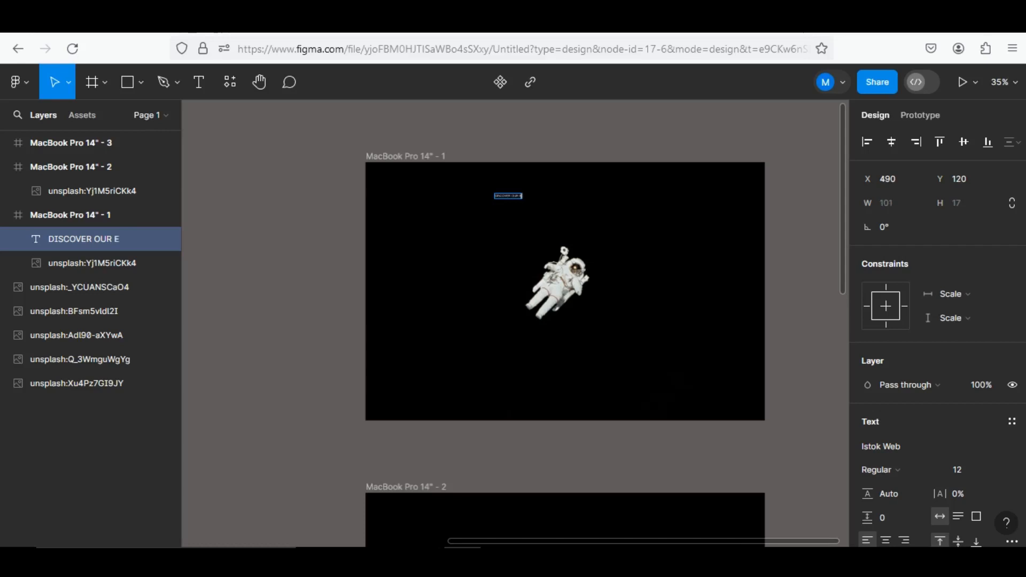
text(ARTH)
scroll(536, 200, up, 3)
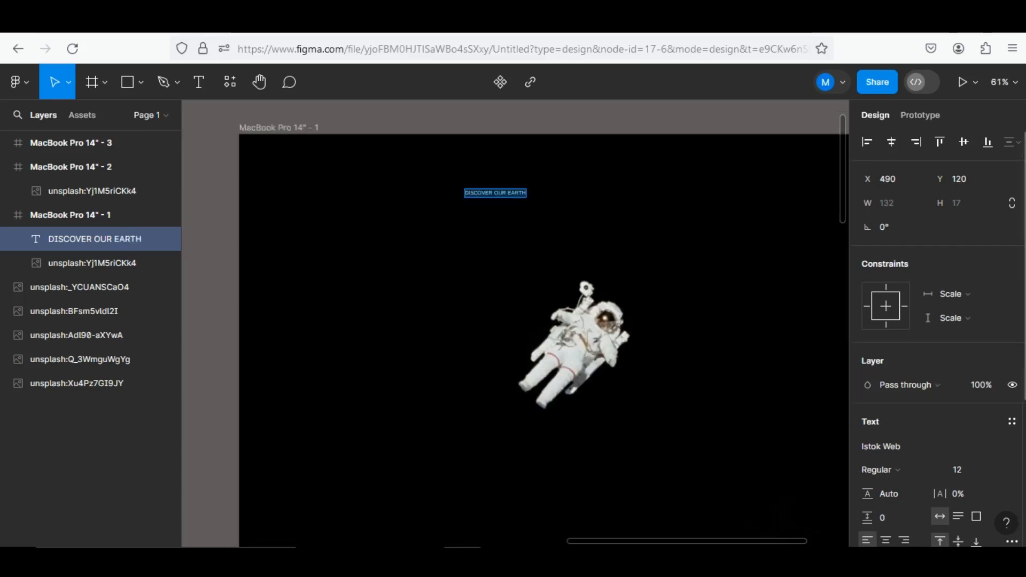
Set the heading's font size to 64 and centre it horizontally in the frame, undoing the vertical centring
click(997, 472)
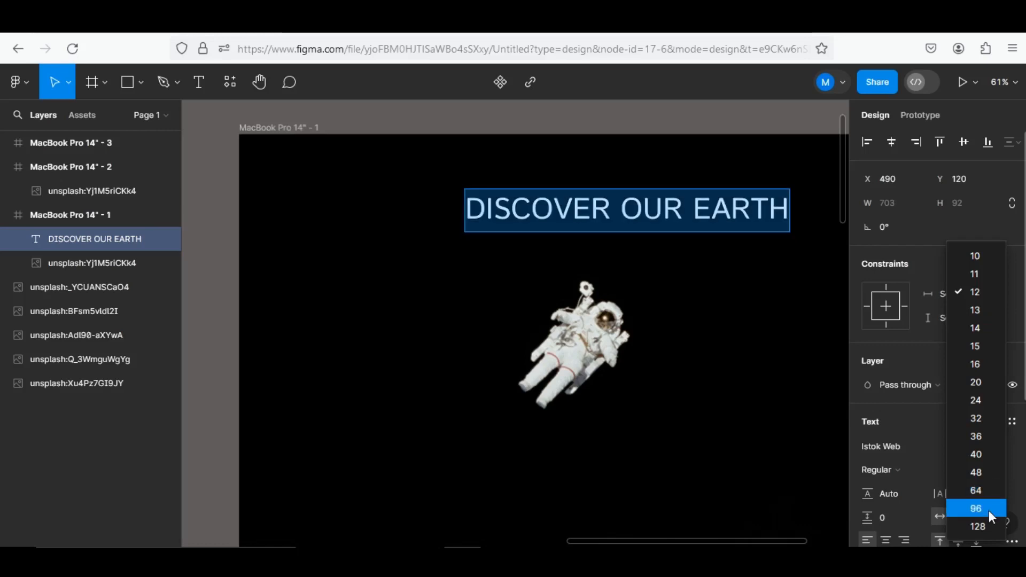
click(986, 492)
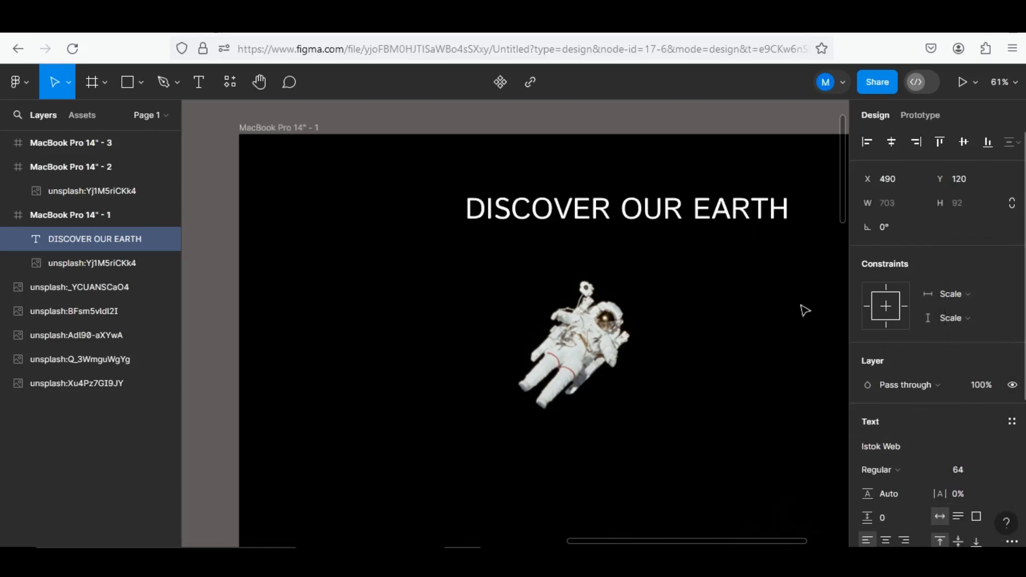
click(891, 142)
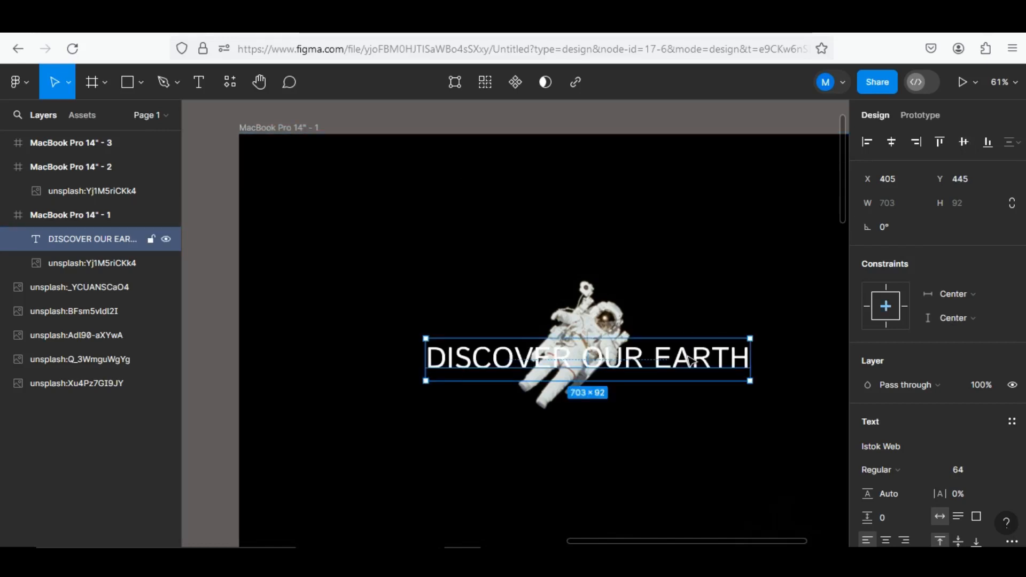
key(ctrl+z)
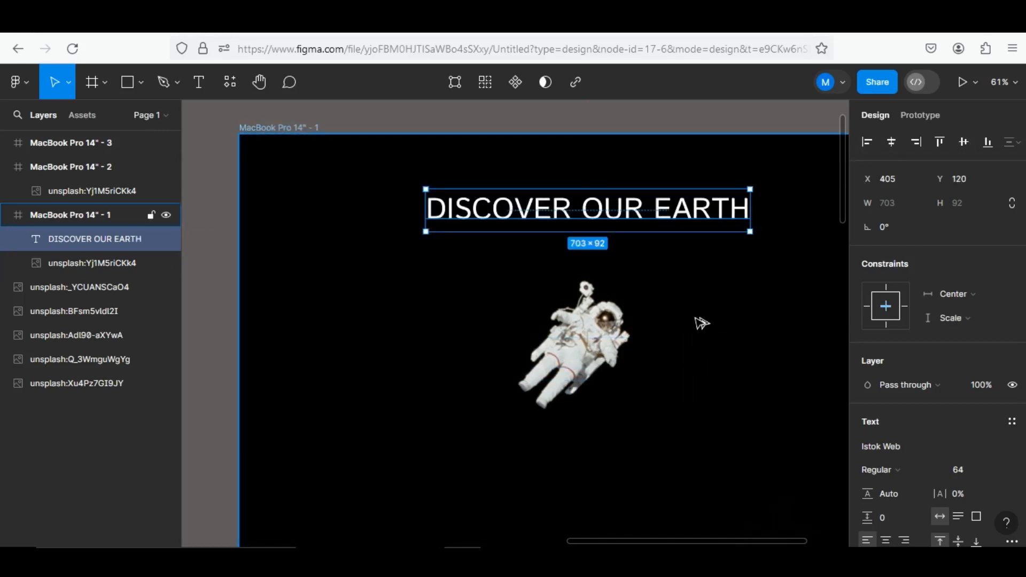
Draw a rectangle about 493 × 96 below the astronaut in the first frame
scroll(700, 322, down, 5)
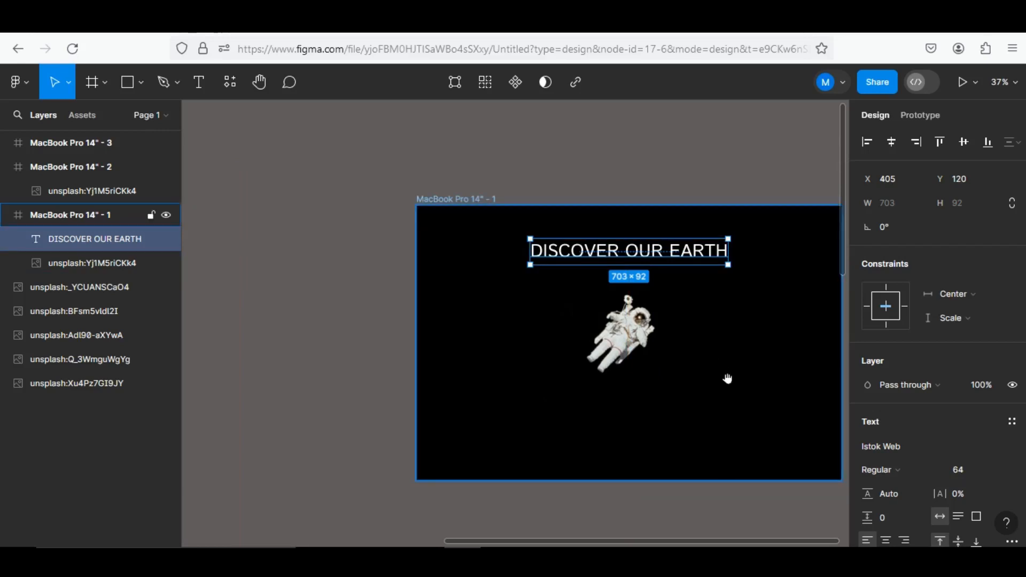
scroll(676, 336, down, 2)
scroll(676, 337, right, 2)
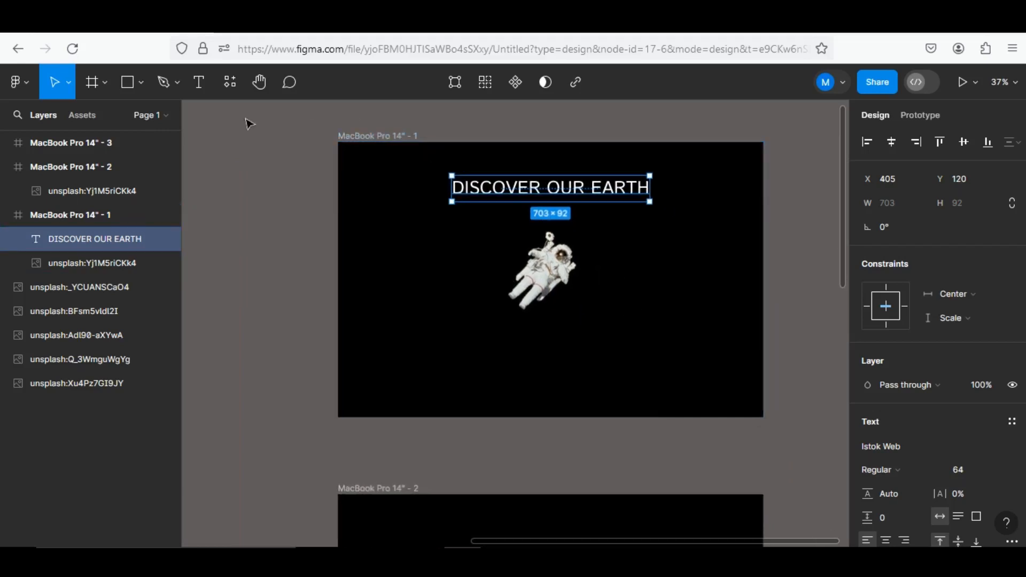
click(133, 83)
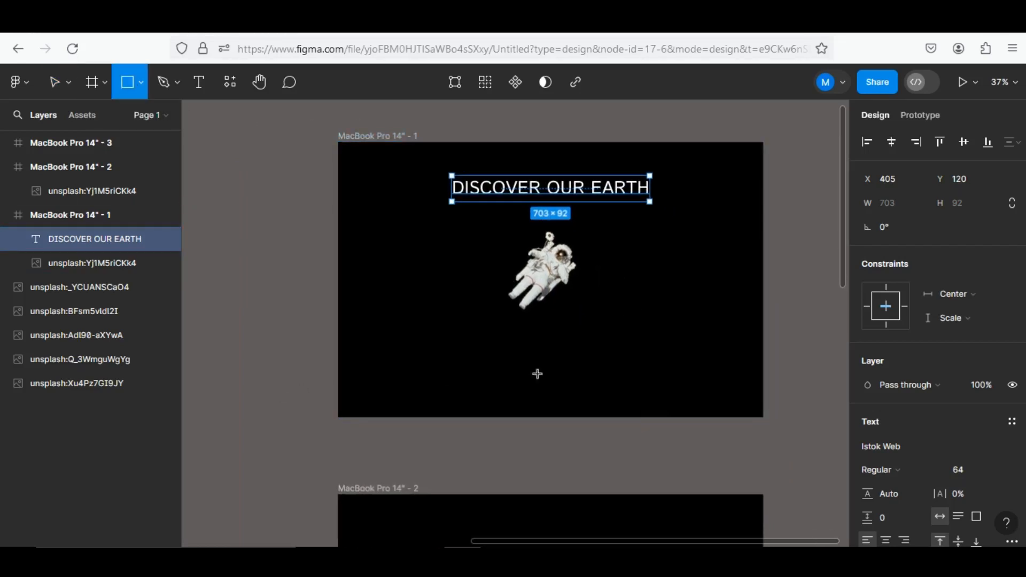
drag(477, 353, 616, 380)
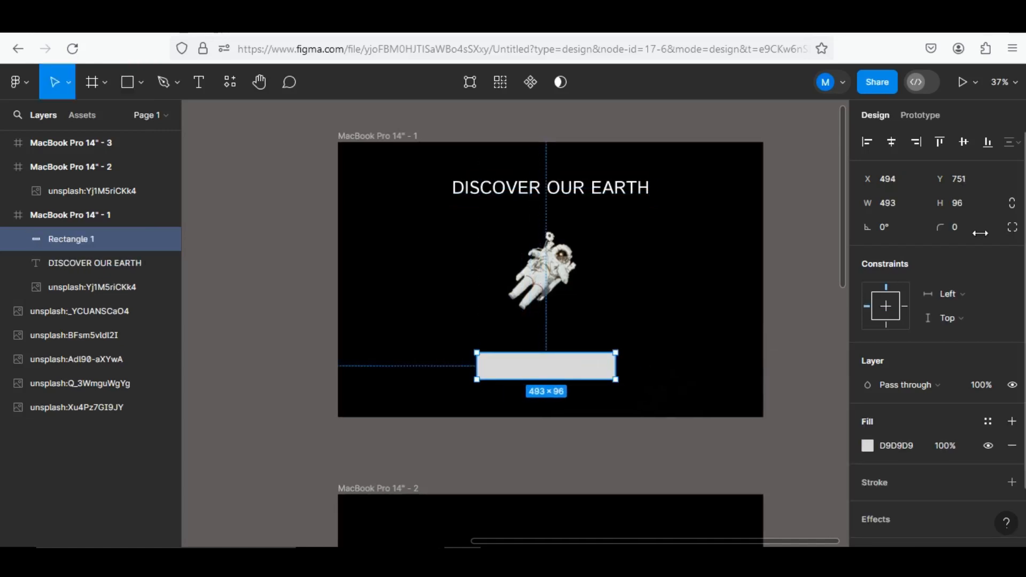
Set the rectangle's corner radius to 25
click(954, 228)
text(15)
click(698, 346)
key(shift+Up)
key(Return)
click(636, 344)
click(566, 360)
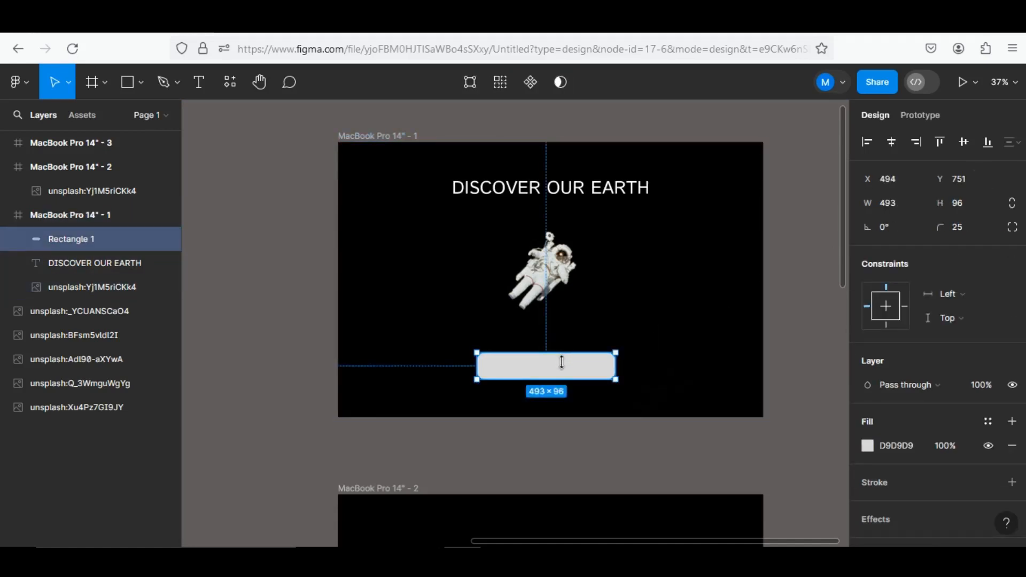
Reduce the rectangle's height to about 64 and set its corner radius to 15
drag(562, 352, 562, 360)
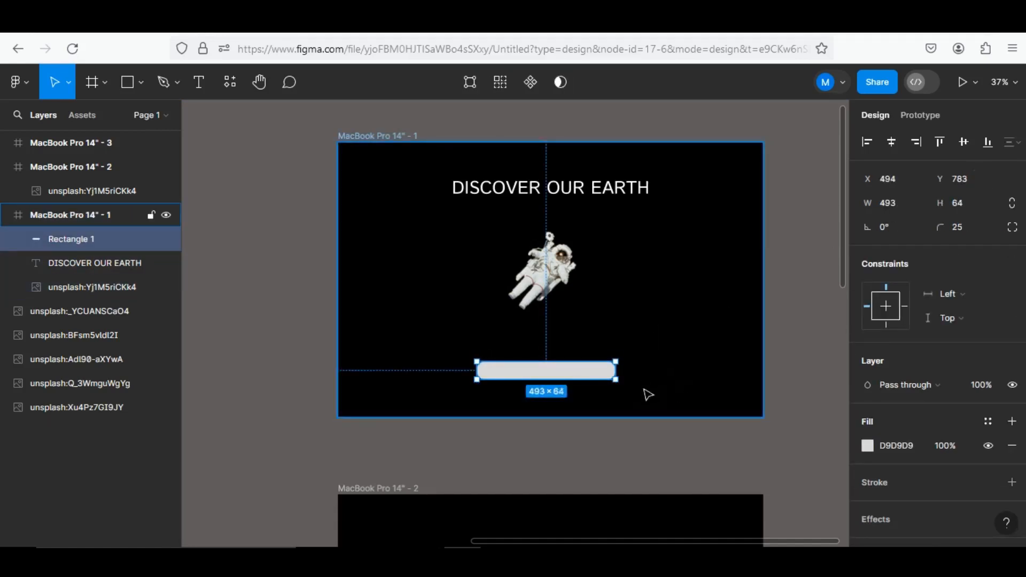
click(586, 391)
ctrl+scroll(585, 390, up, 5)
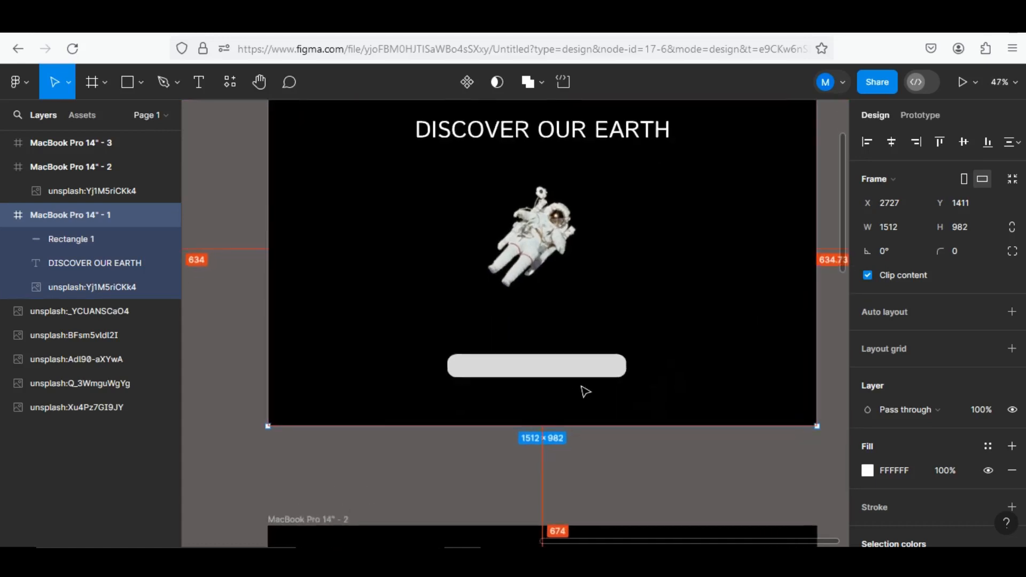
click(562, 373)
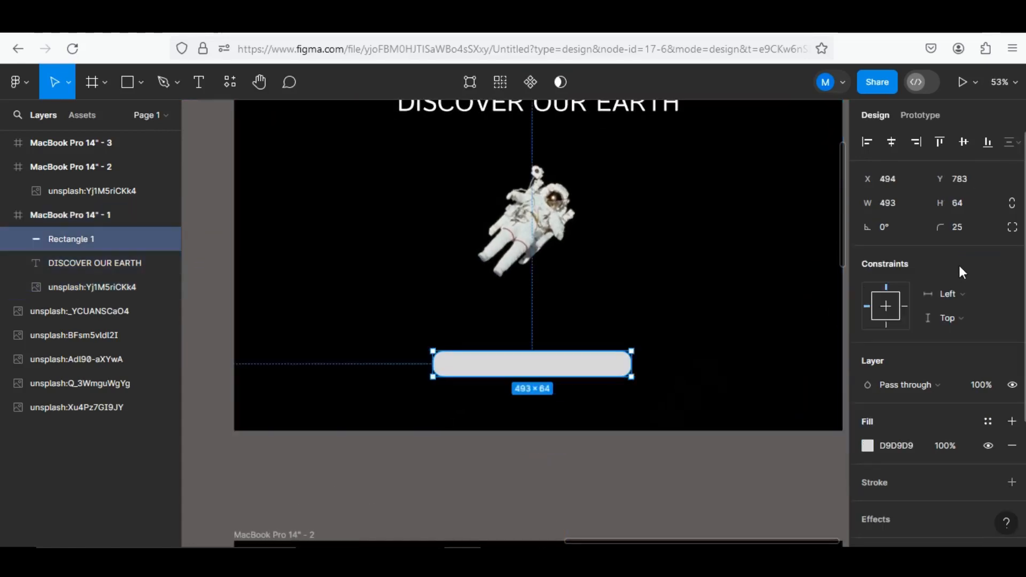
text(1)
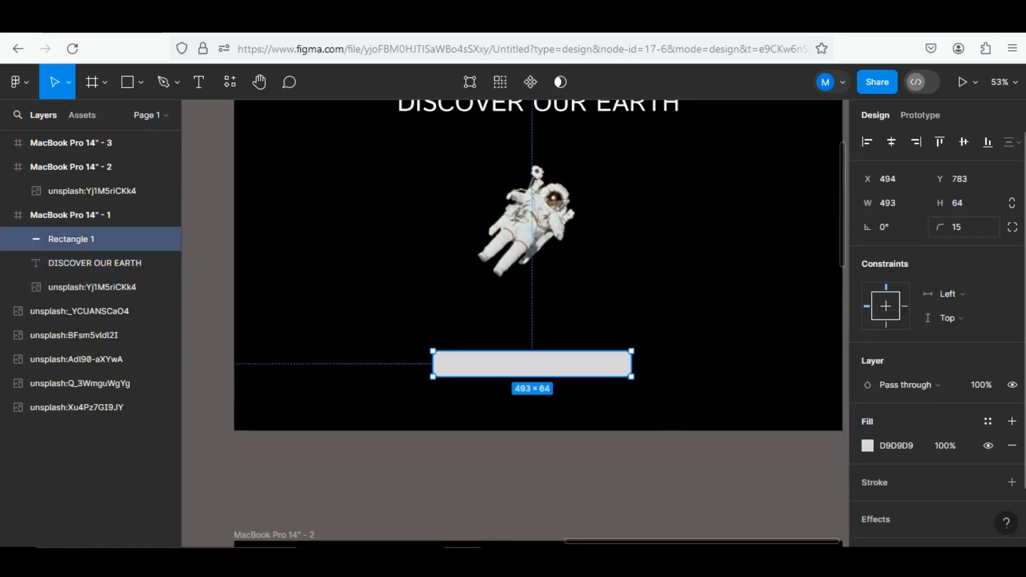
text(5)
click(726, 363)
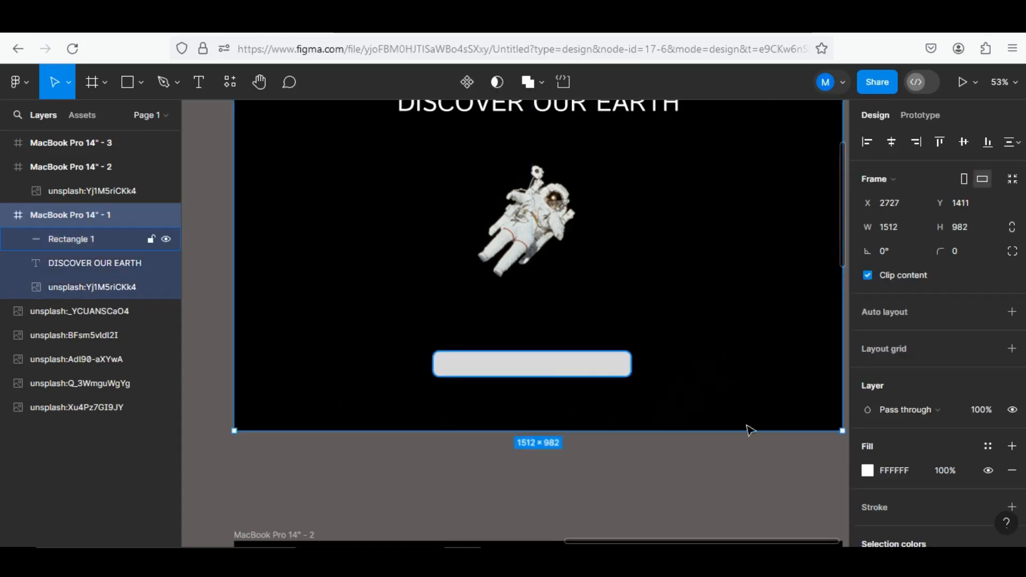
Turn the rectangle into an outline with 0% fill opacity and an FFFFFF stroke
click(603, 367)
scroll(908, 442, down, 3)
click(1012, 417)
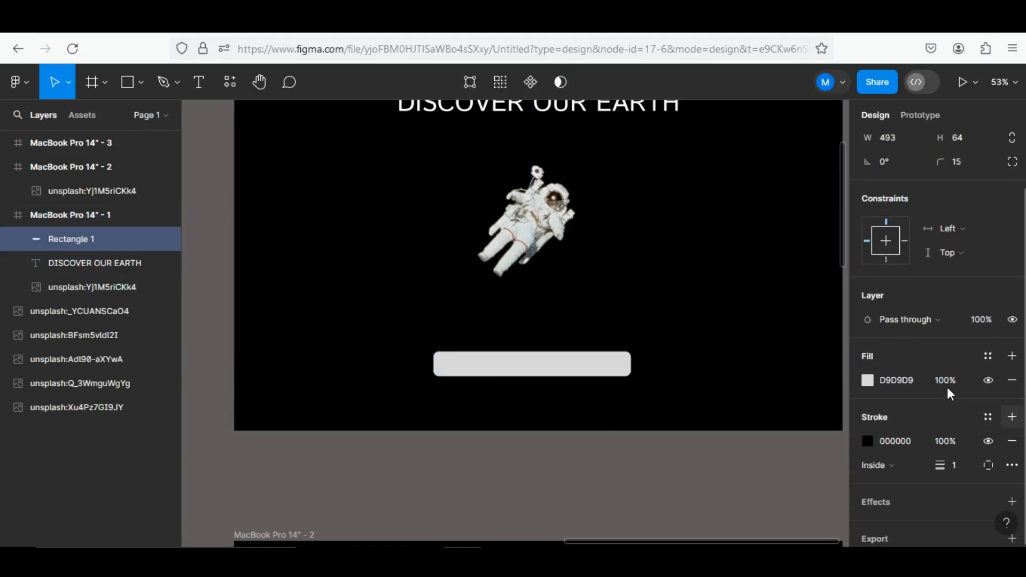
click(943, 380)
text(0)
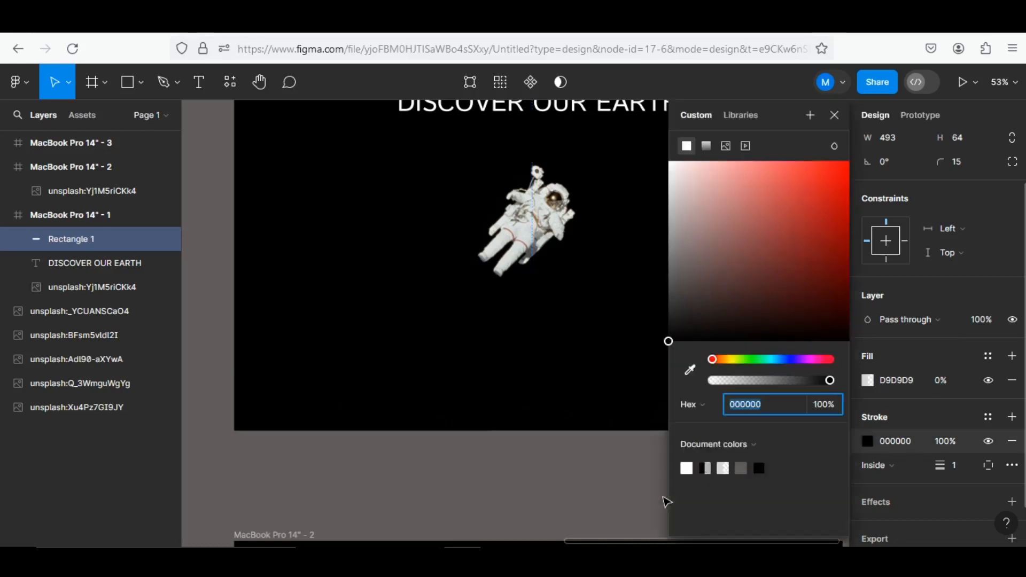
click(688, 467)
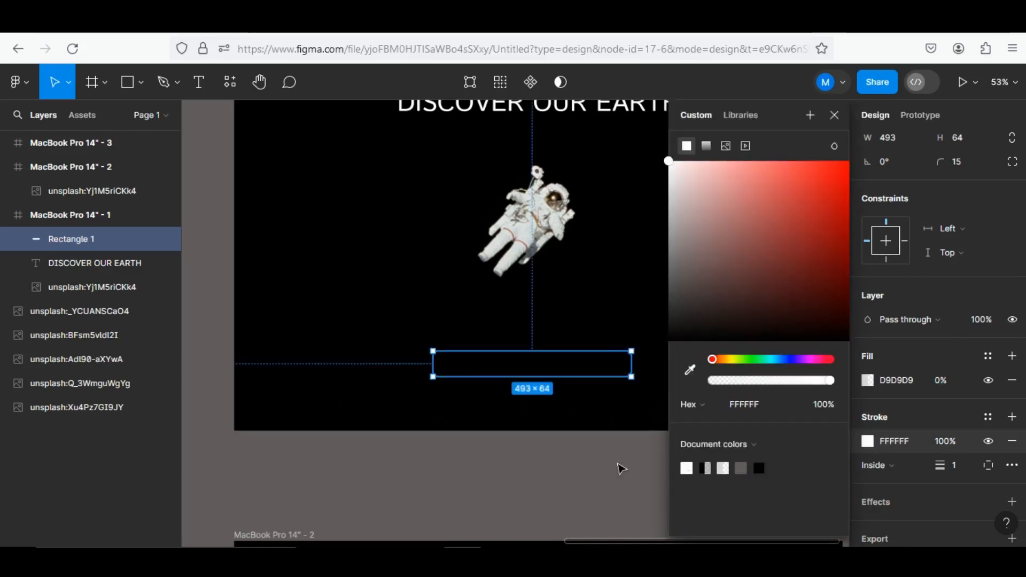
click(625, 444)
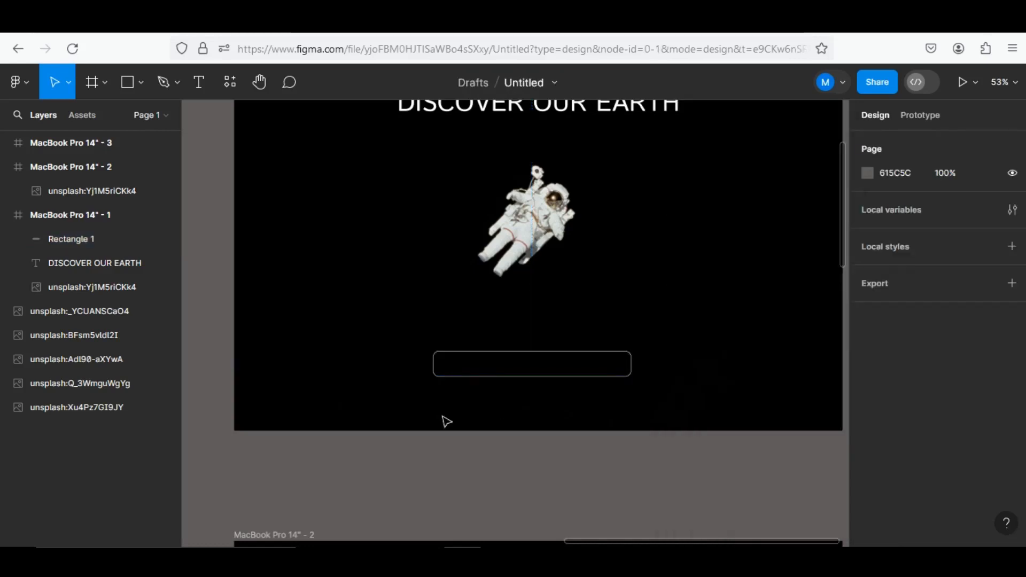
Add the text label "Explore" at the outlined rectangle below the astronaut
click(198, 82)
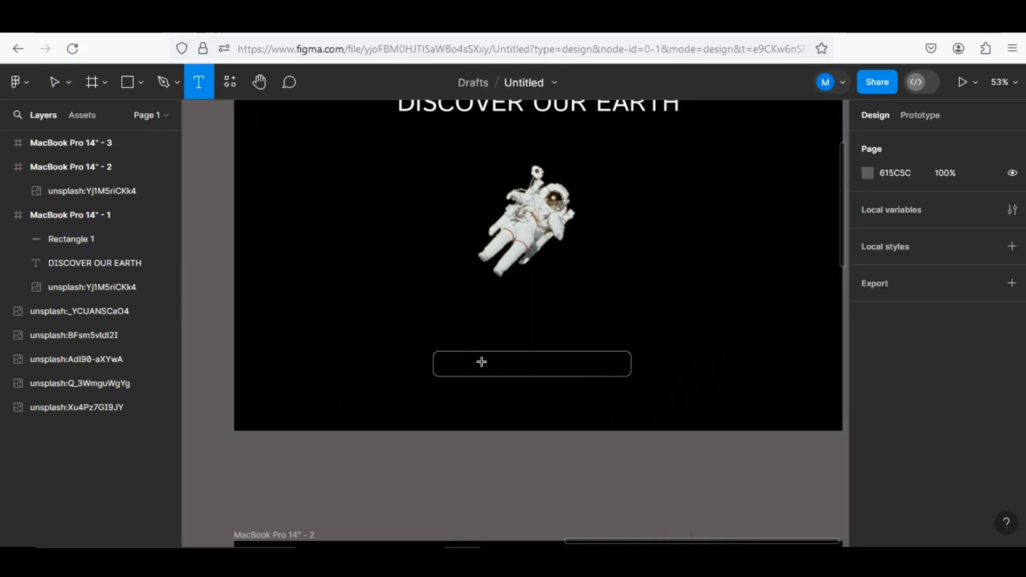
click(720, 316)
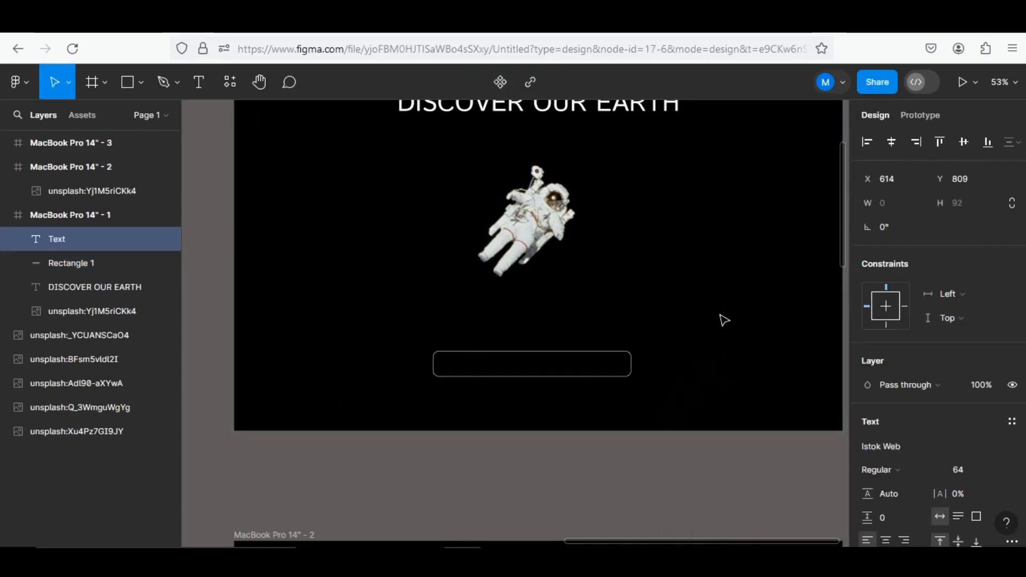
text(E)
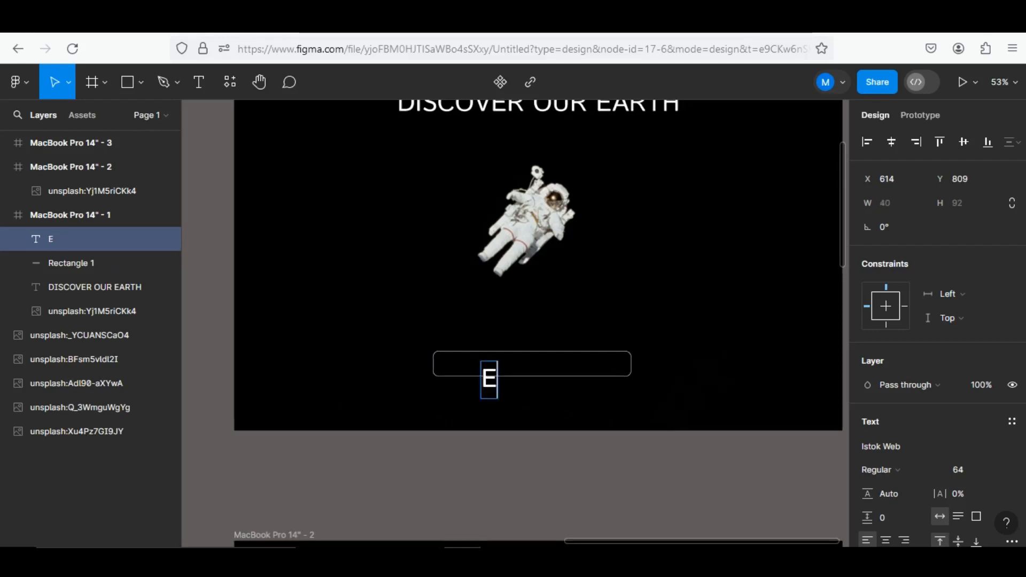
text(xplore)
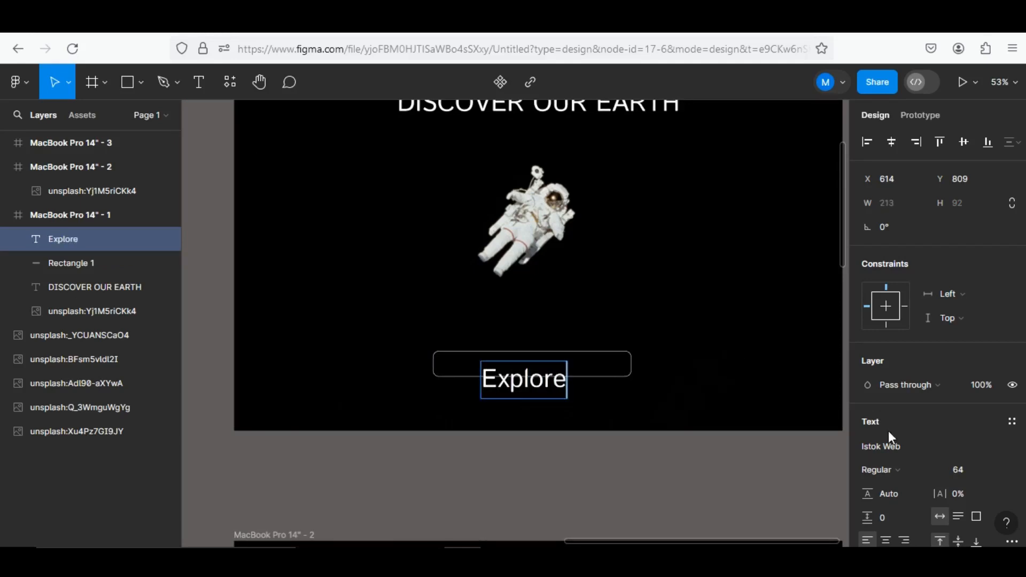
Set the "Explore" label's font size to 32 and move it to the centre of the outlined rectangle
click(996, 469)
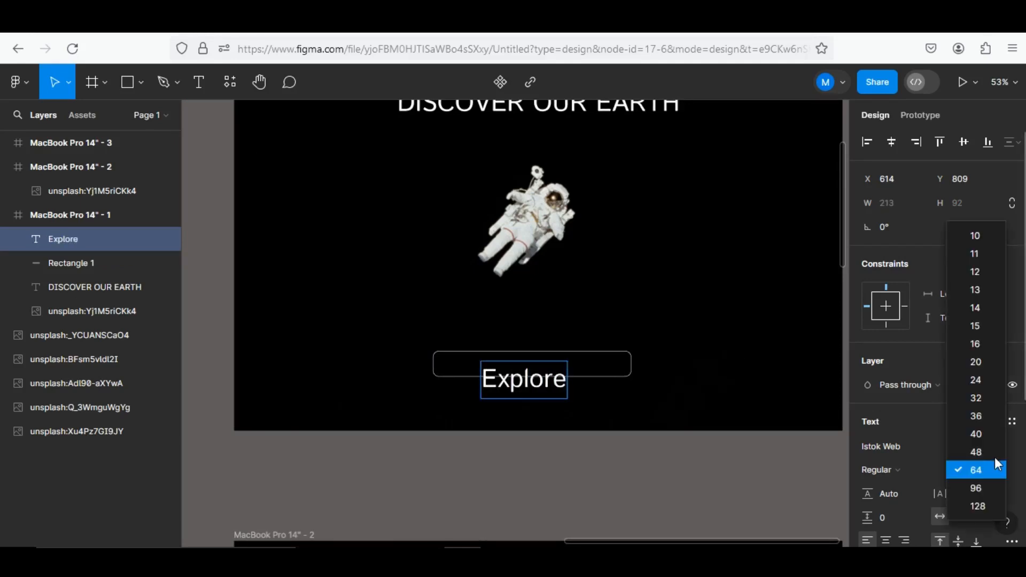
click(969, 361)
double_click(550, 380)
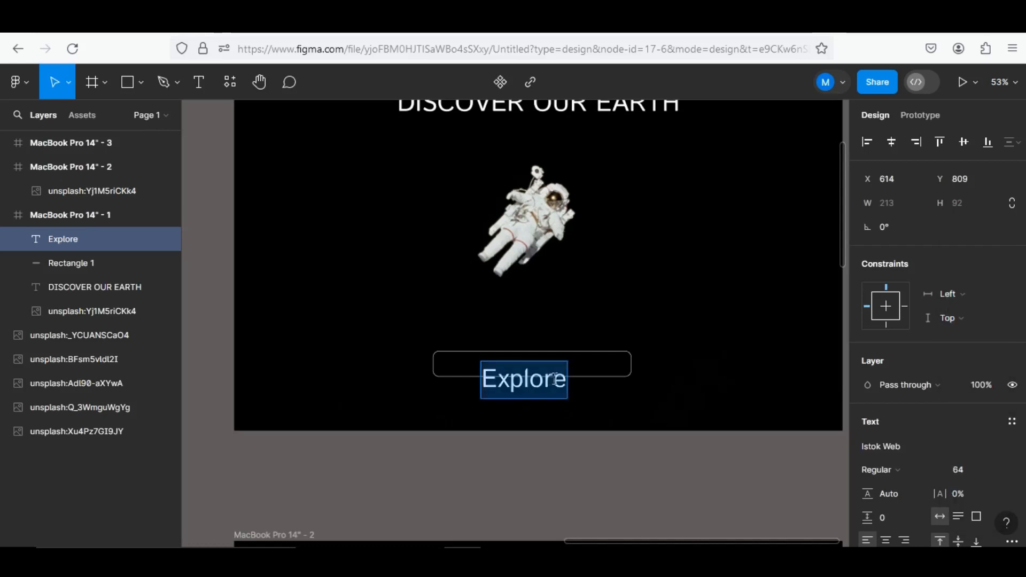
click(998, 472)
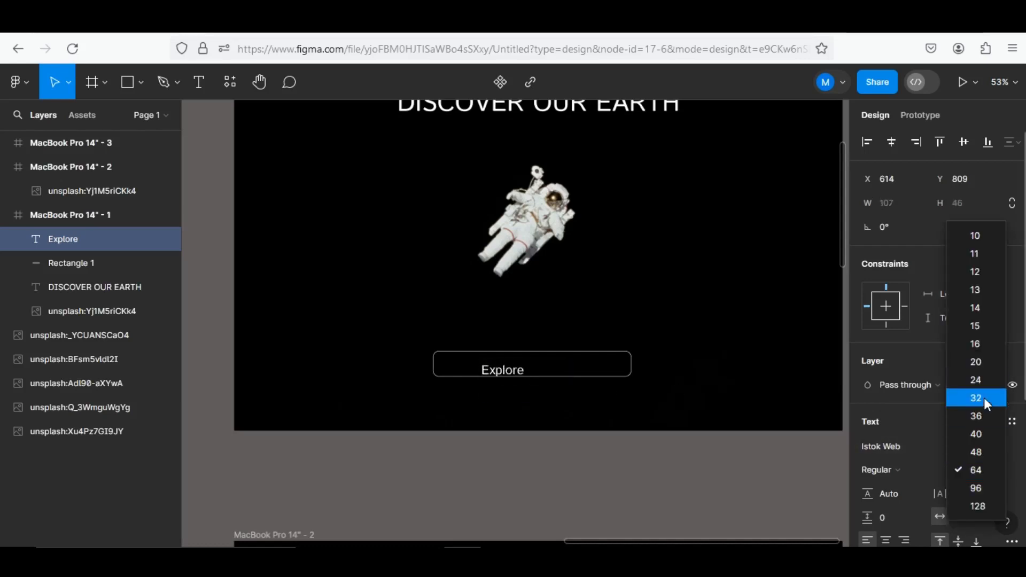
click(983, 398)
click(509, 370)
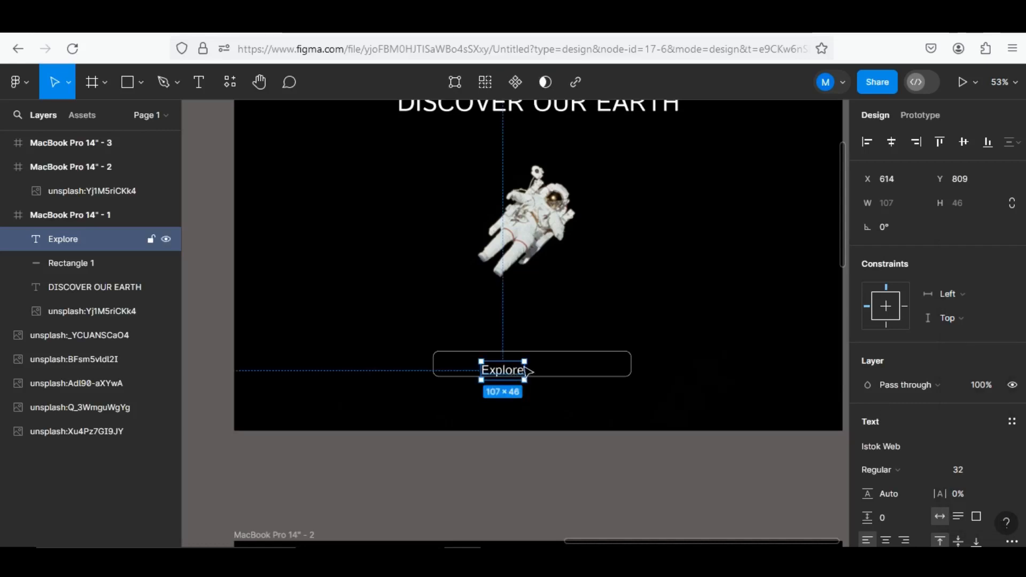
drag(525, 370, 554, 363)
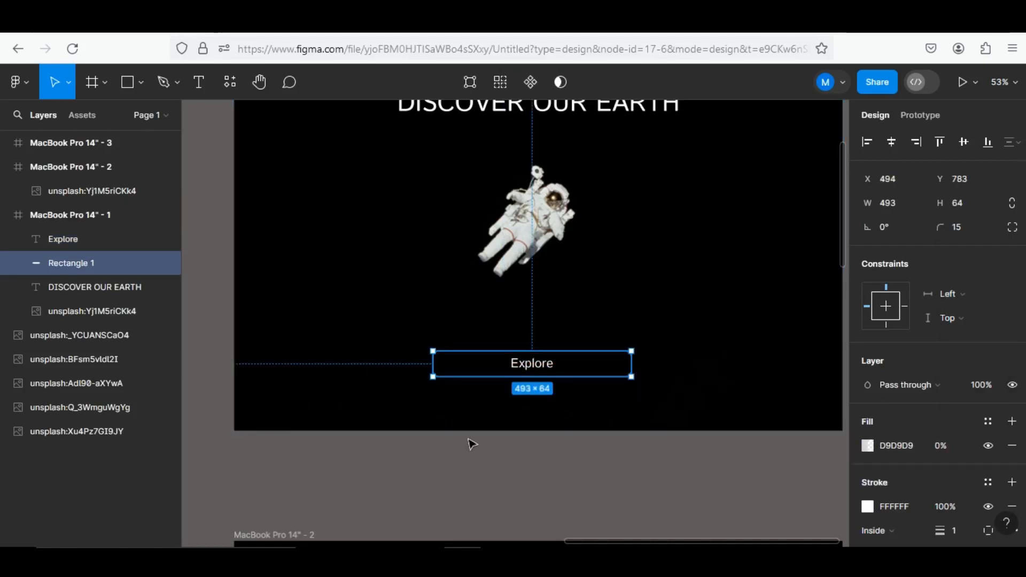
Wrap the "Explore" label and its rectangle in one auto layout frame and centre it horizontally in the first page frame
shift+click(538, 373)
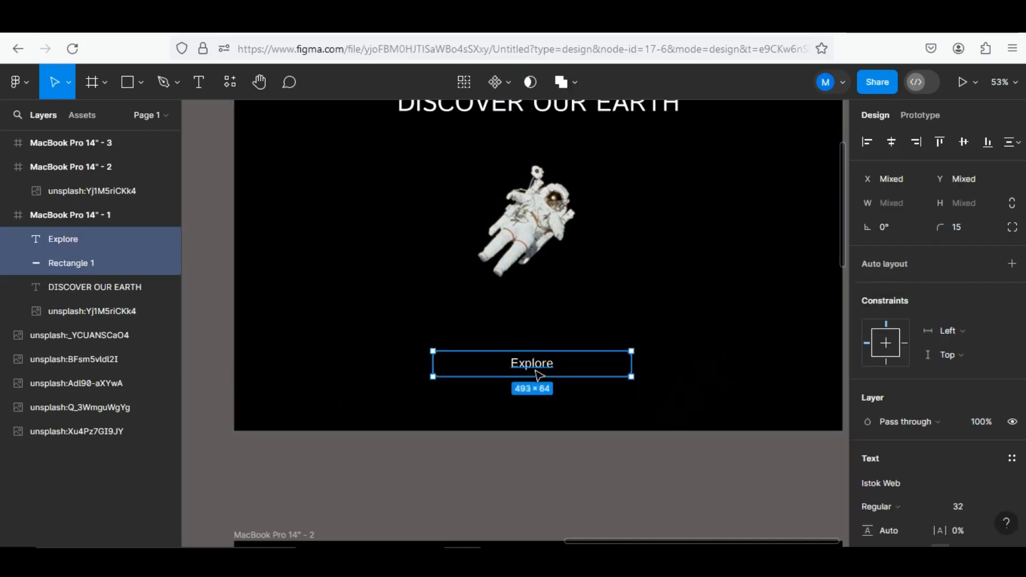
key(shift+a)
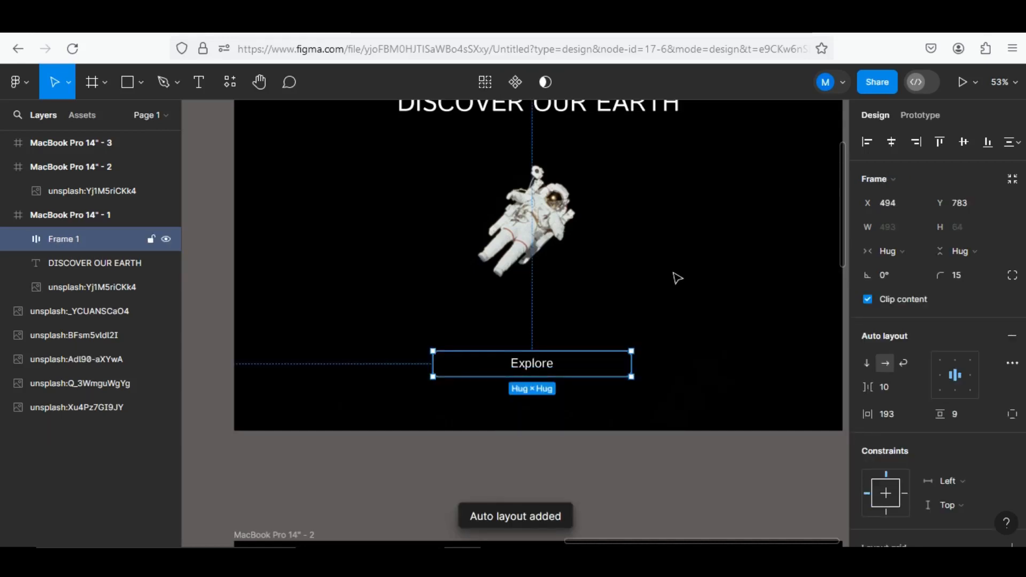
key(alt+h)
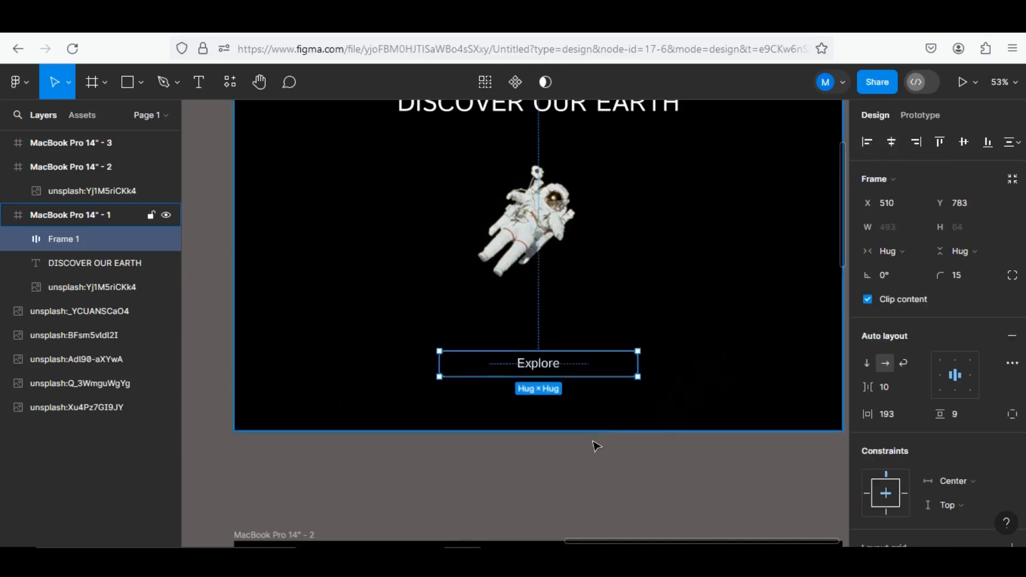
Add the text "BEAUTY OF EARTH" above the astronaut in the MacBook Pro 14" - 2 frame
scroll(604, 479, down, 5)
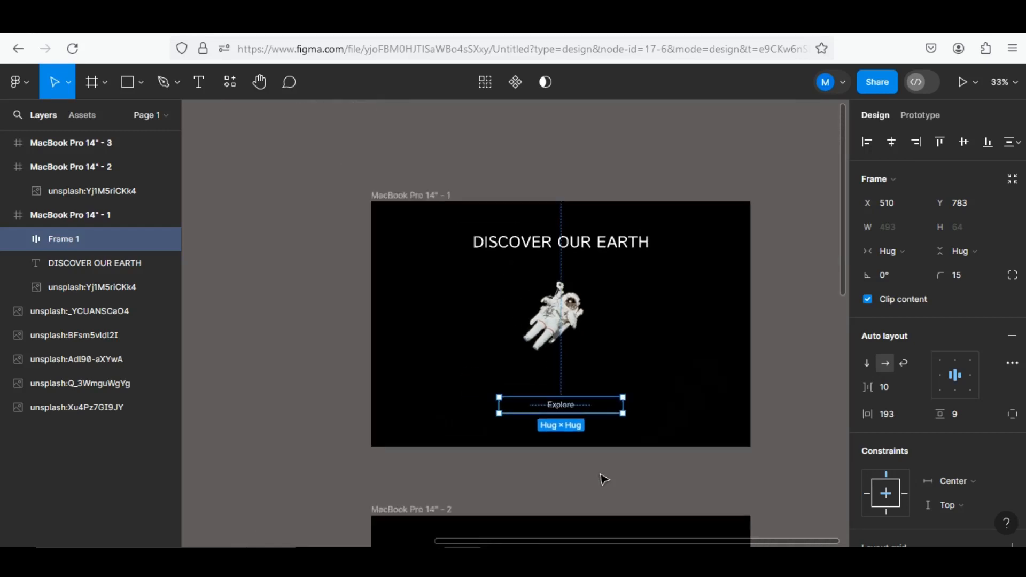
drag(613, 486, 609, 210)
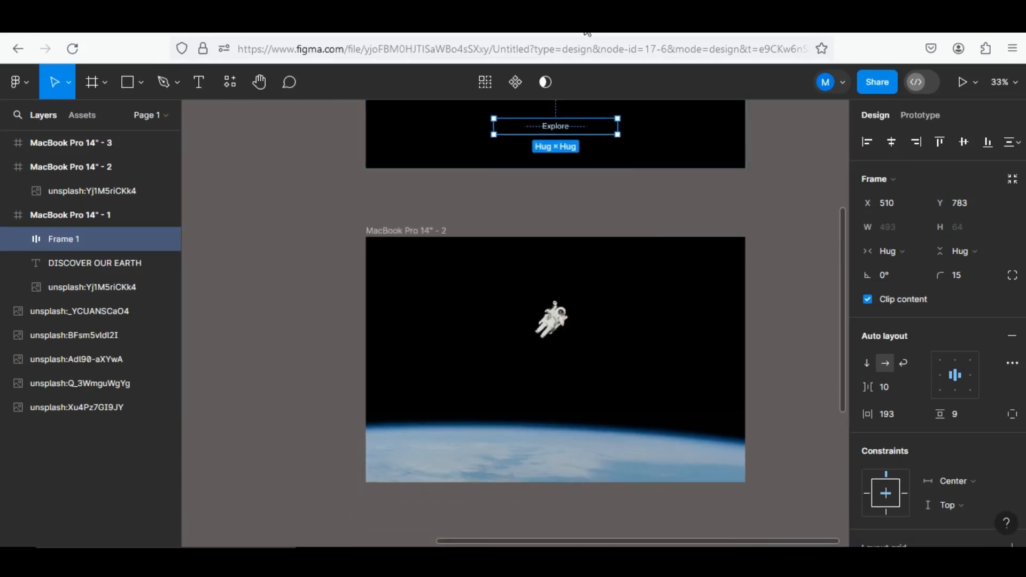
key(t)
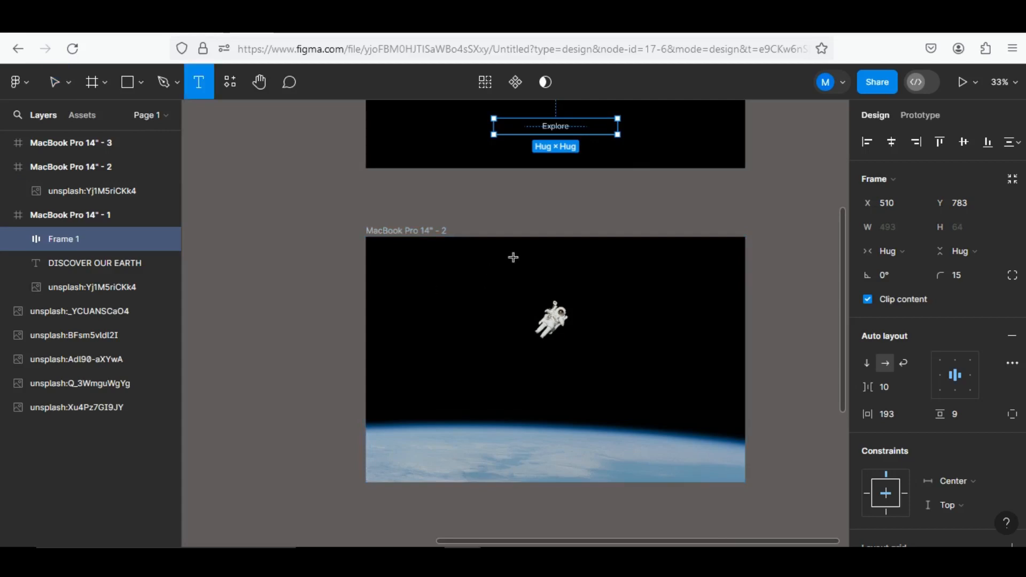
click(513, 258)
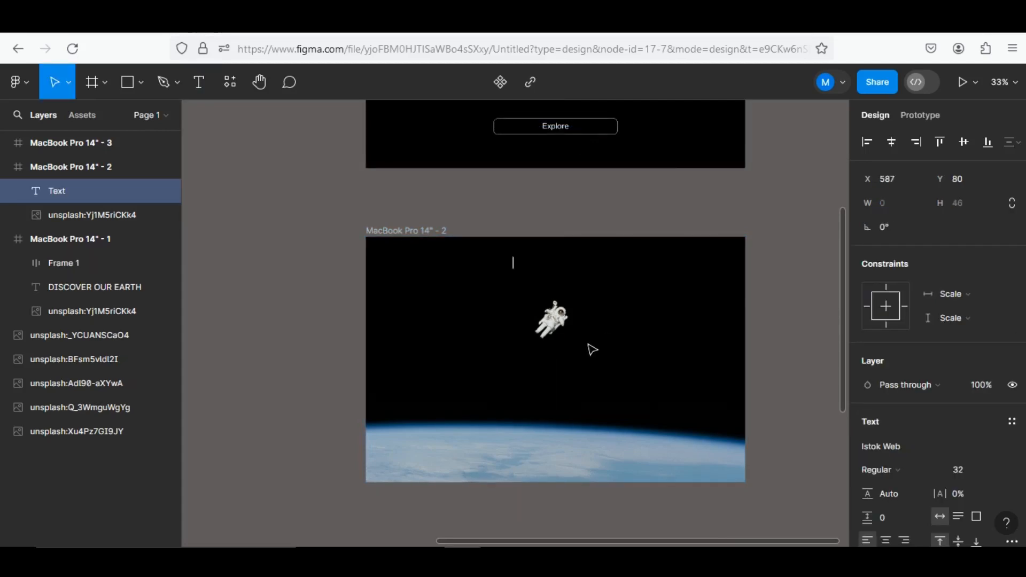
text(BEAUTY)
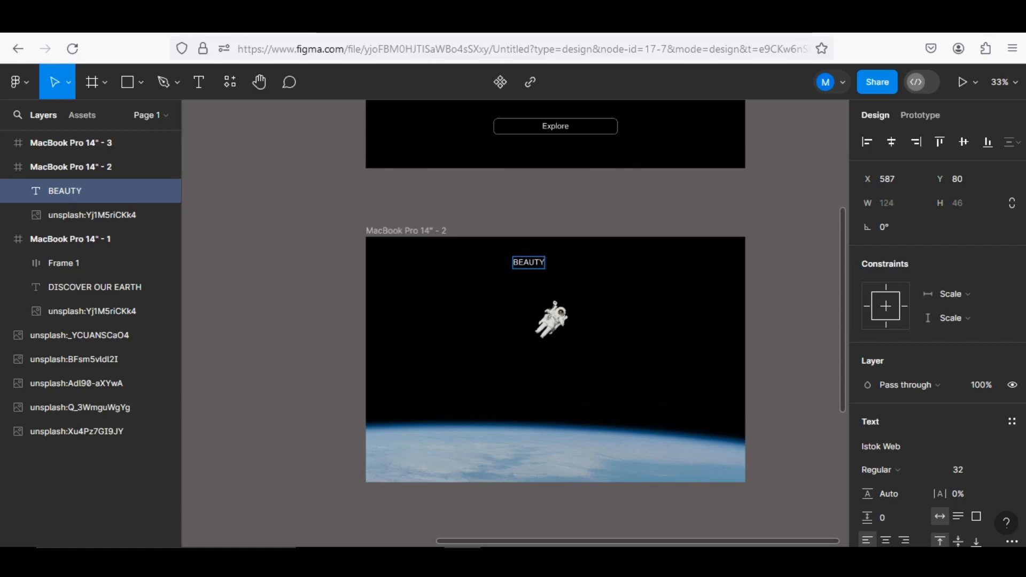
text( OF)
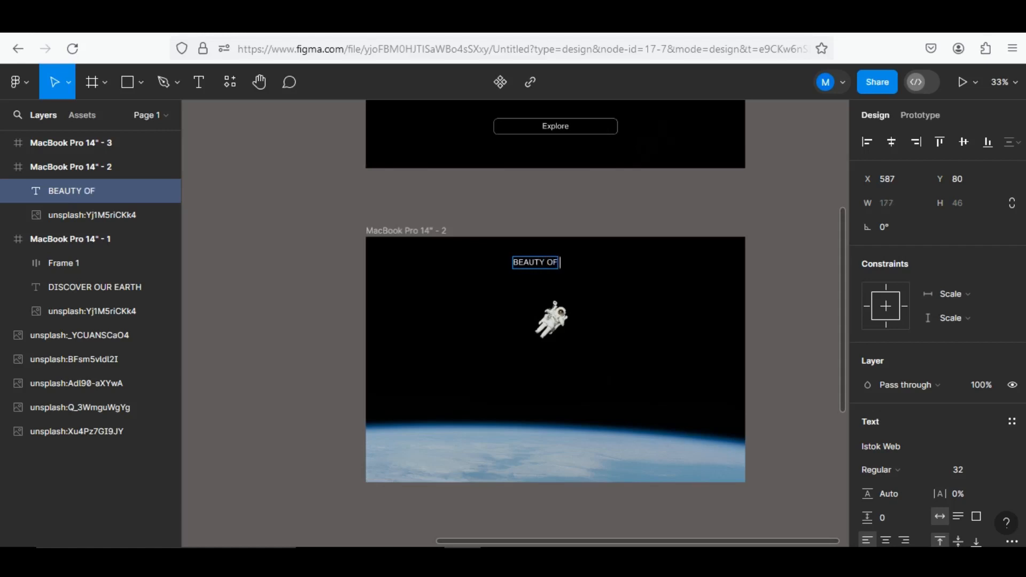
text( EARTH)
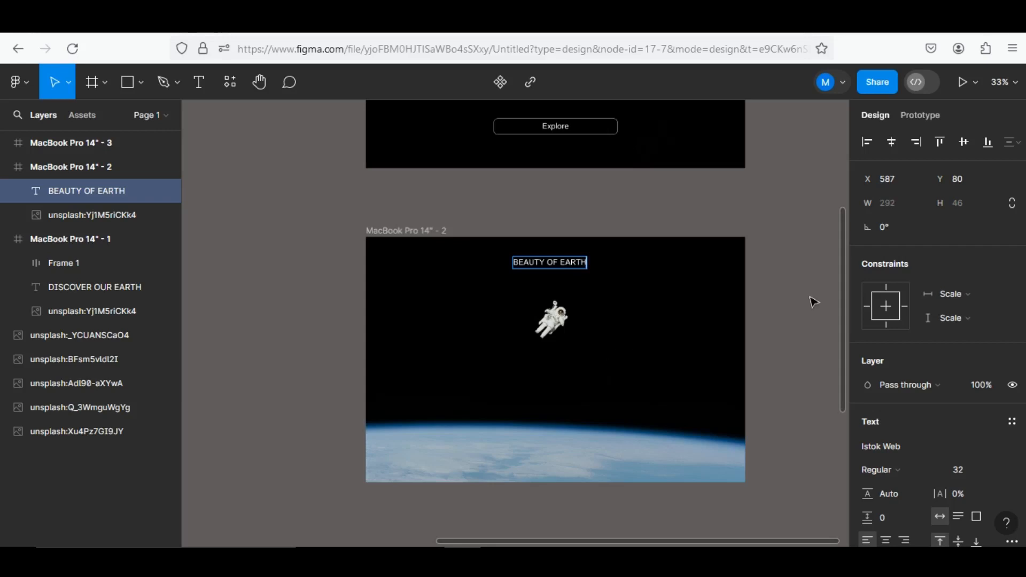
Set the "BEAUTY OF EARTH" heading's font size to 64 and centre it horizontally in its frame
scroll(683, 317, up, 2)
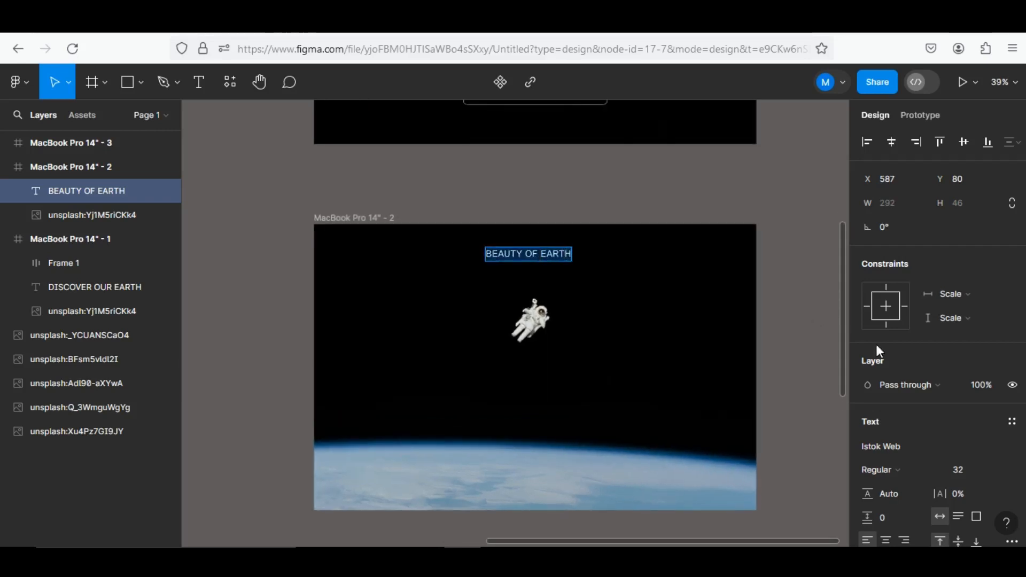
click(999, 468)
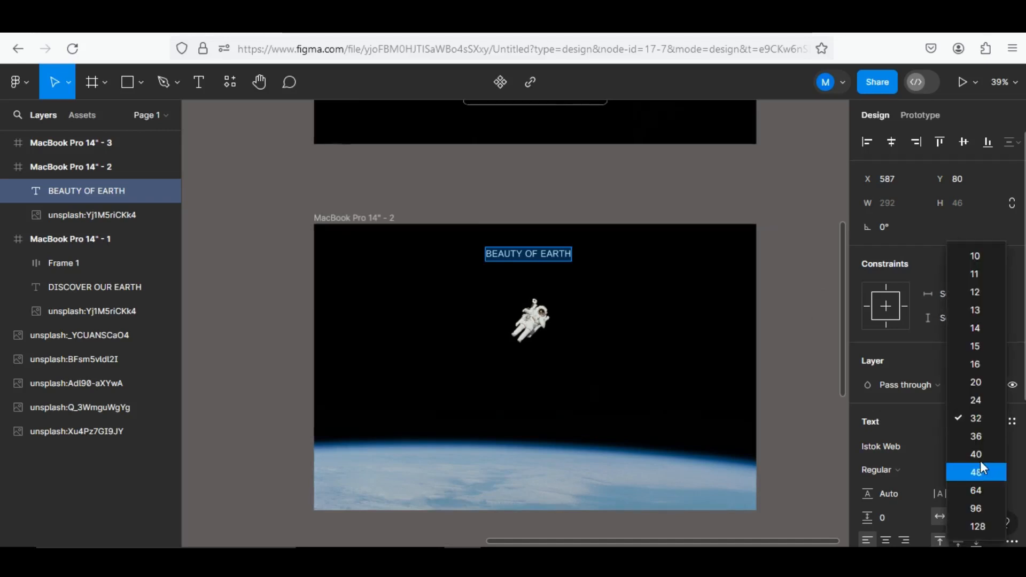
click(988, 493)
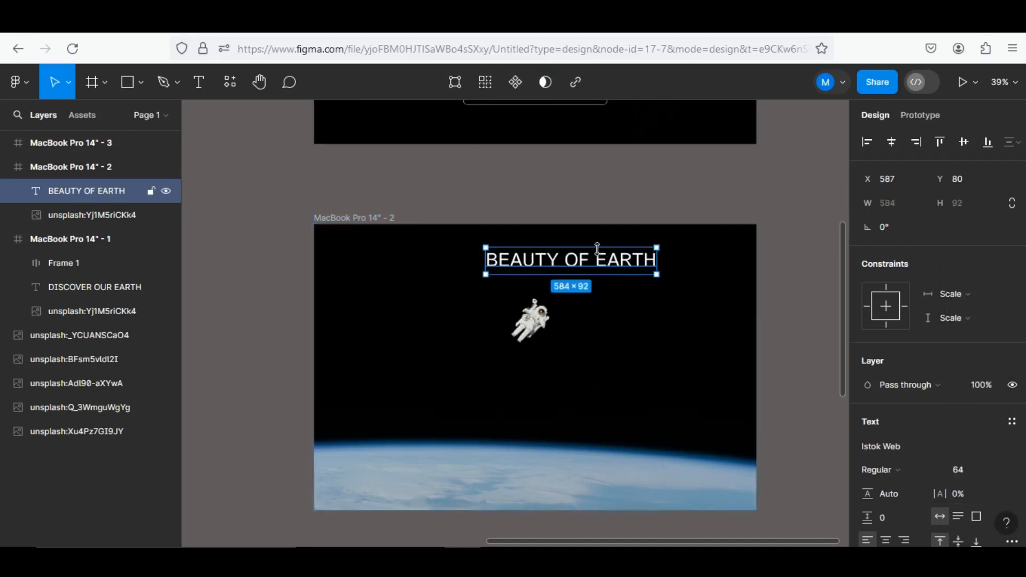
click(890, 145)
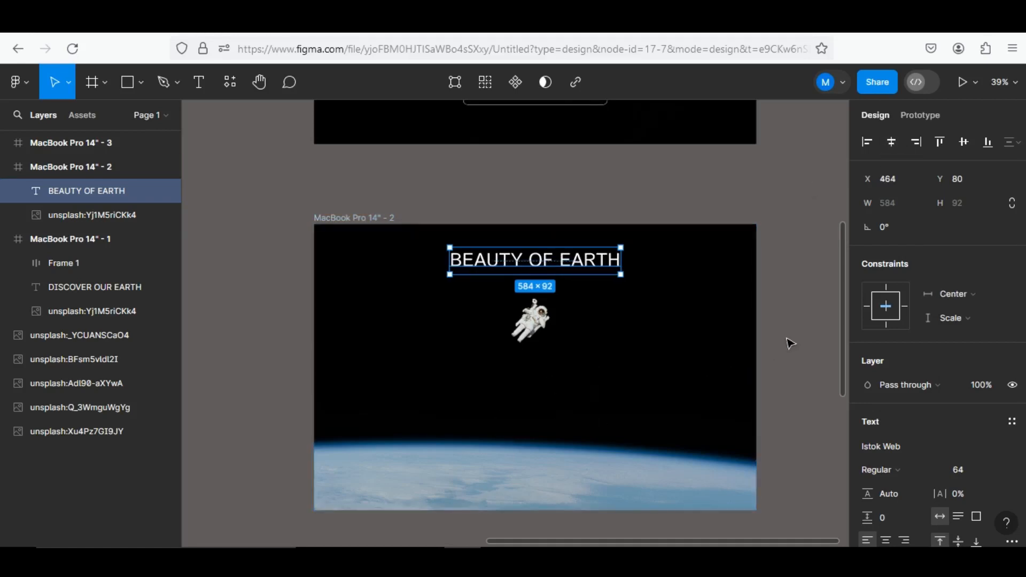
Duplicate the "BEAUTY OF EARTH" heading below the astronaut and set the copy's font size to 15
scroll(790, 343, down, 1)
drag(613, 270, 583, 432)
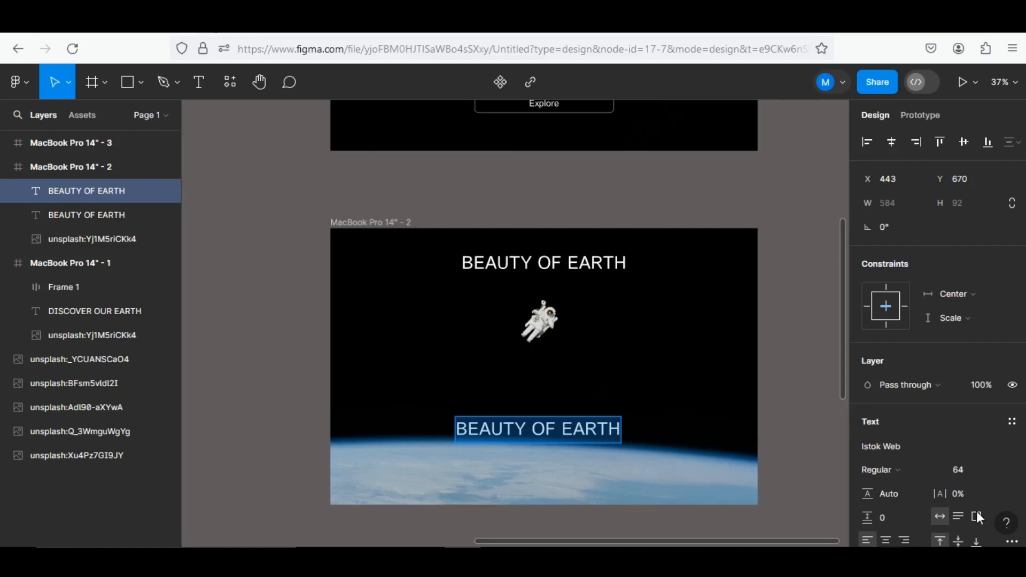
click(1000, 468)
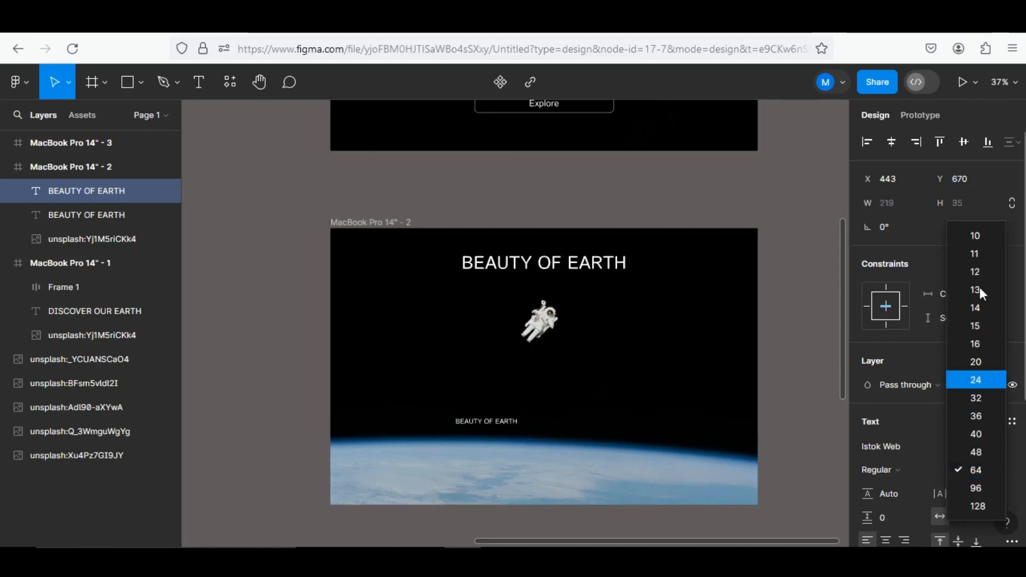
click(982, 321)
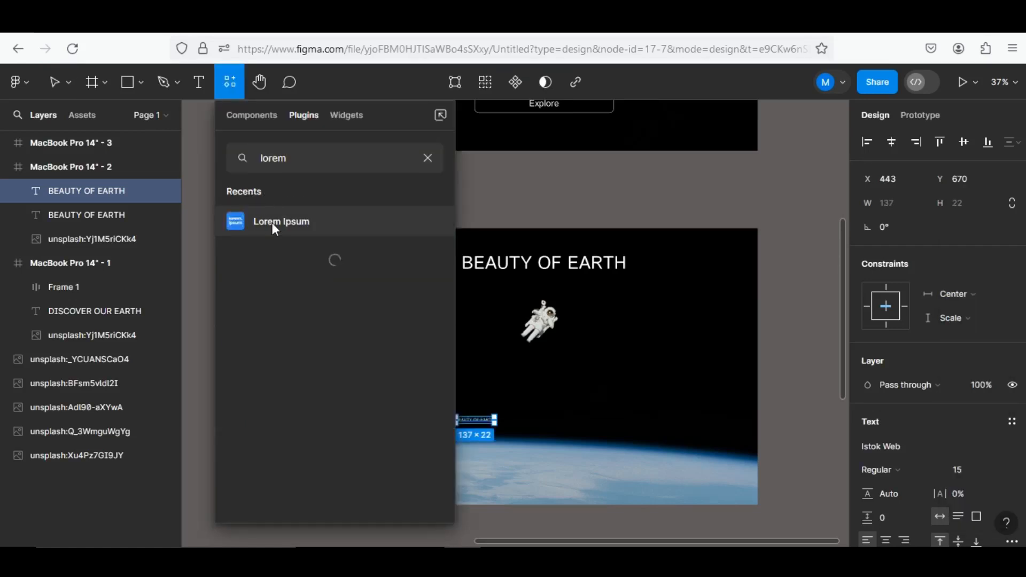
Replace the small copy's text with 4 sentences from the Lorem Ipsum plugin and narrow the text box to about 507 wide
click(272, 222)
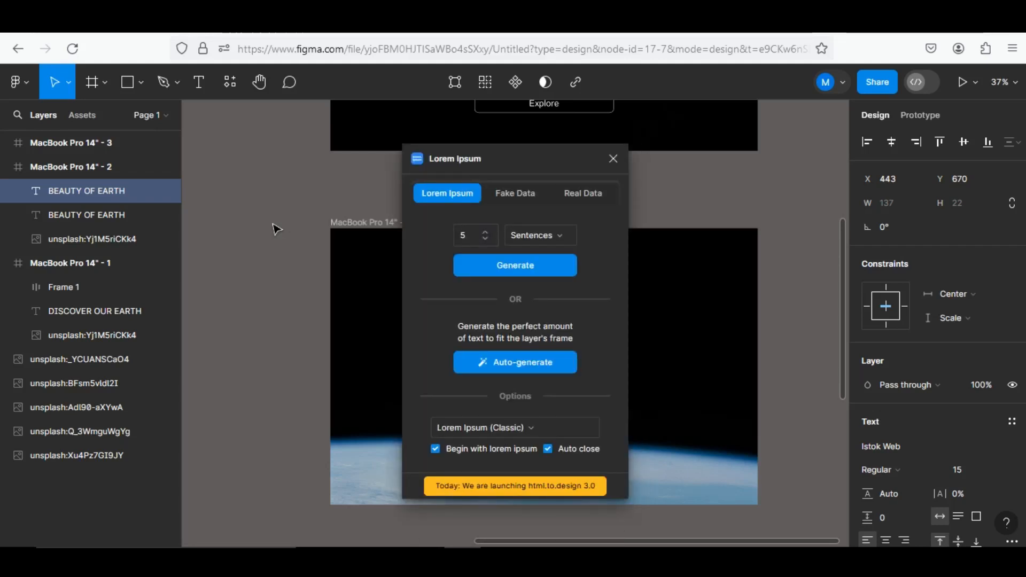
click(484, 239)
click(506, 267)
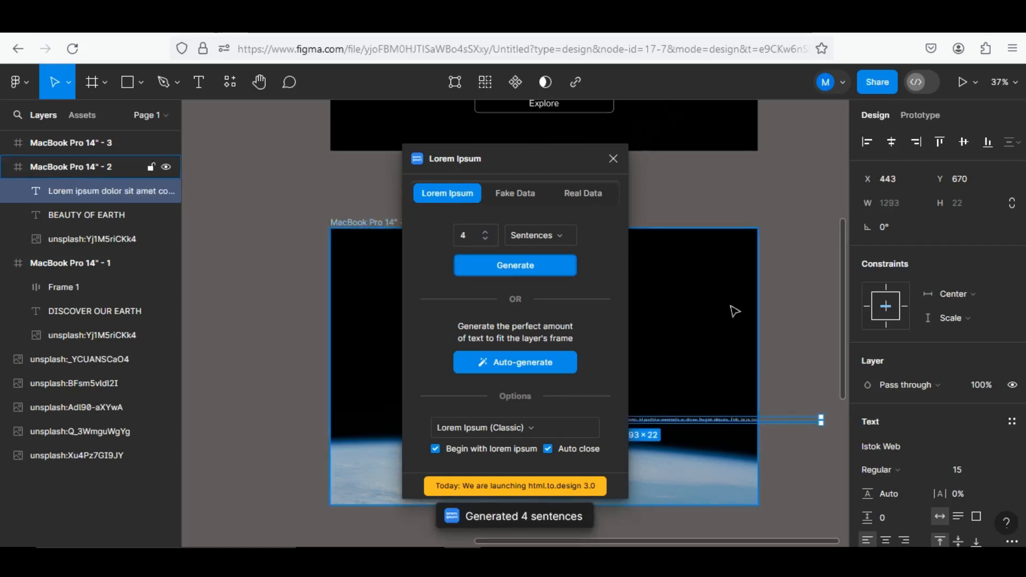
drag(821, 420, 598, 453)
Regenerate the placeholder paragraph with 8 sentences using the Lorem Ipsum plugin
scroll(559, 456, up, 5)
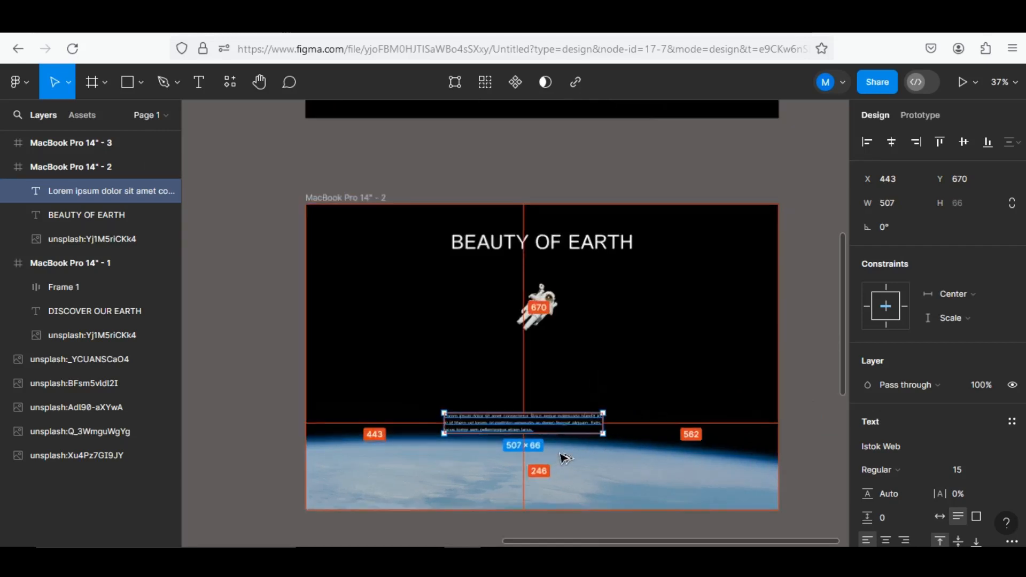
scroll(562, 457, down, 2)
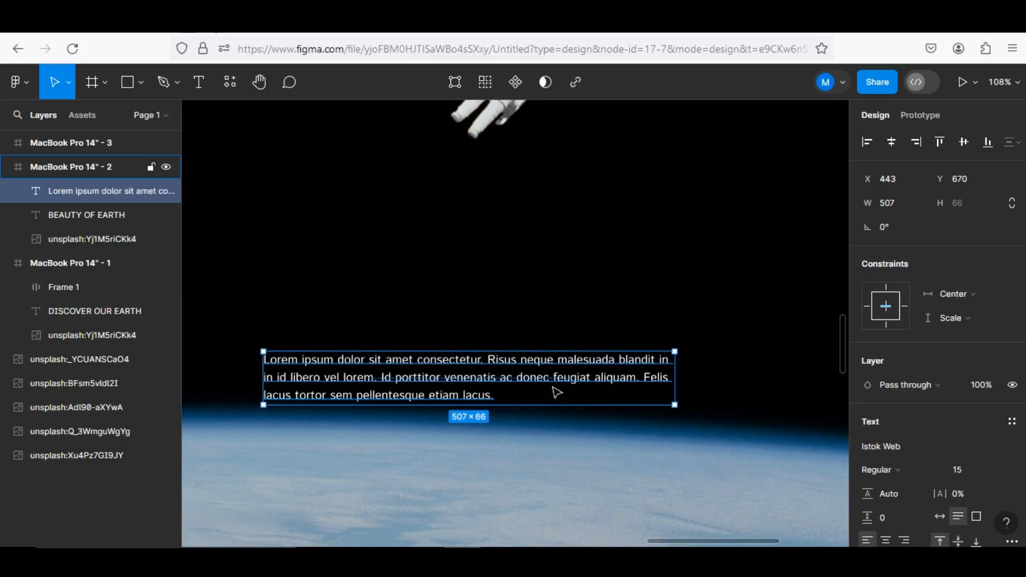
click(236, 81)
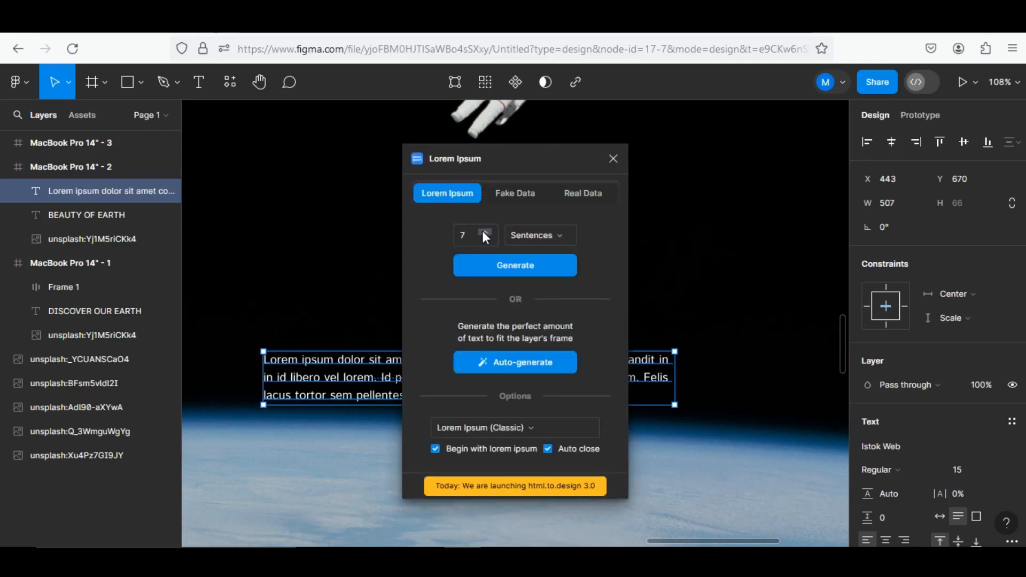
click(485, 233)
click(497, 267)
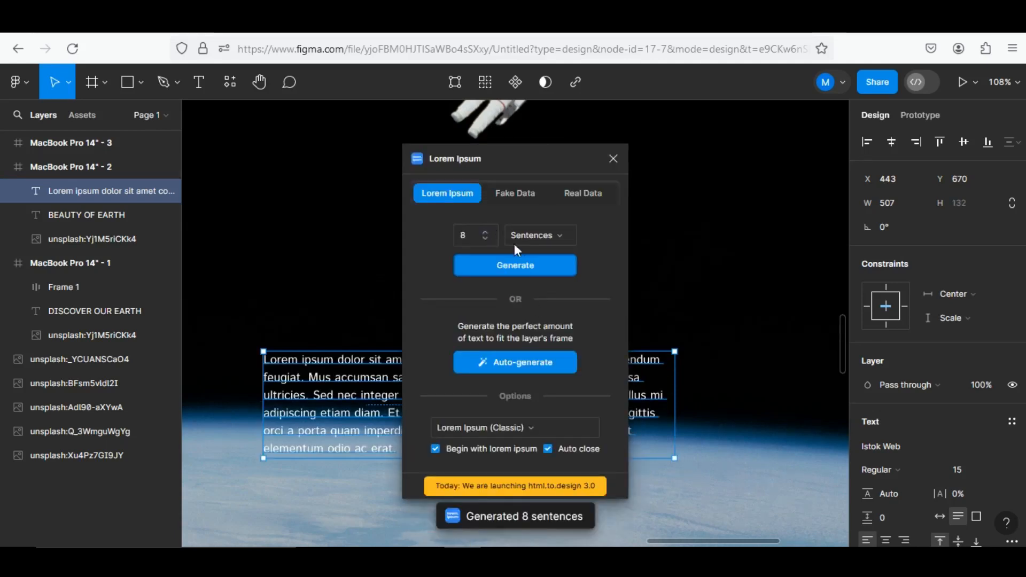
Keep the paragraph's font size at 15, centre-align its text and centre the text box horizontally in the frame
click(991, 474)
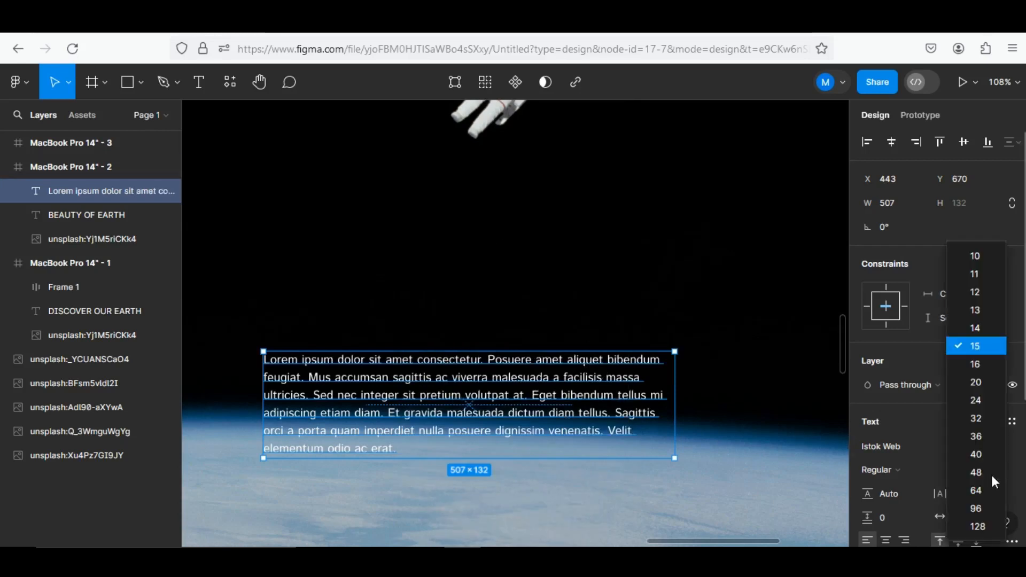
click(983, 344)
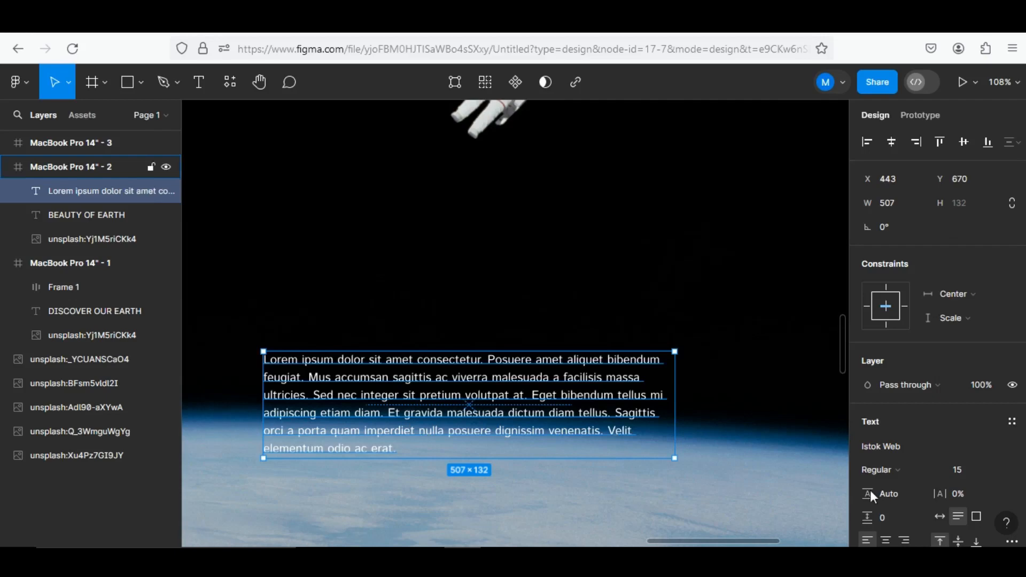
click(885, 540)
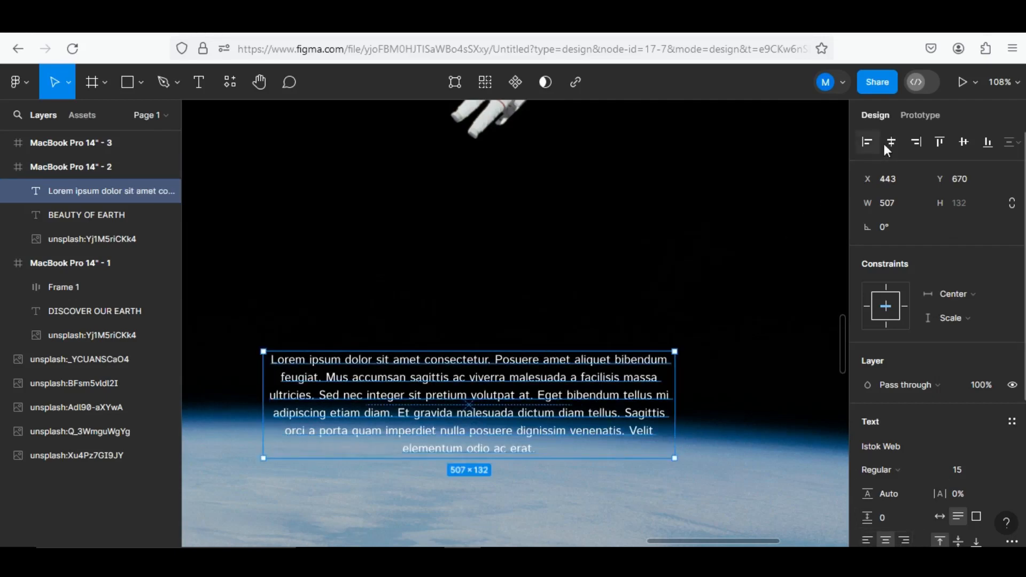
key(alt+h)
Move the placeholder paragraph up above the Earth's horizon, to about Y 530
ctrl+scroll(497, 418, down, 5)
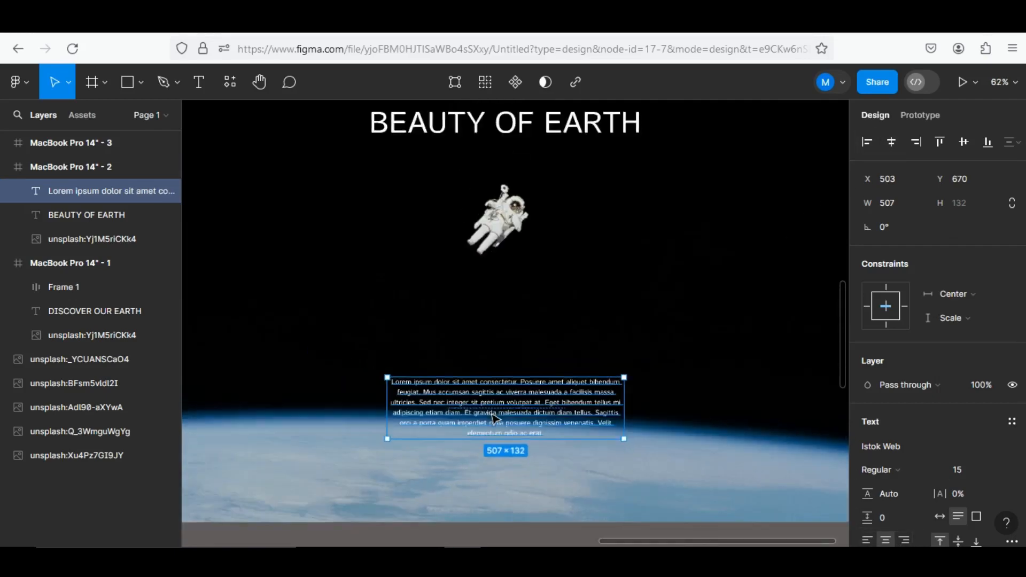
drag(496, 399, 497, 361)
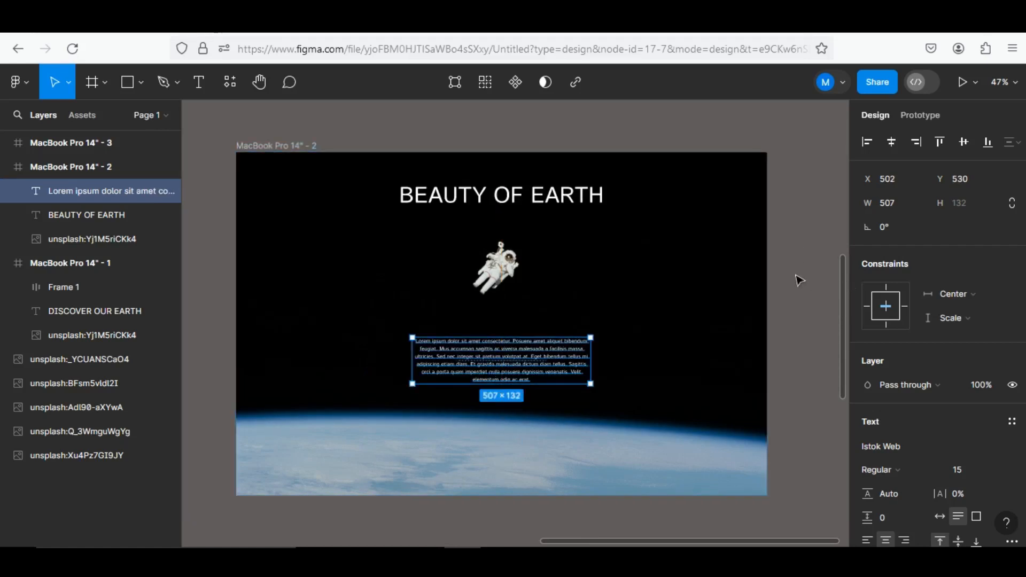
scroll(797, 280, down, 10)
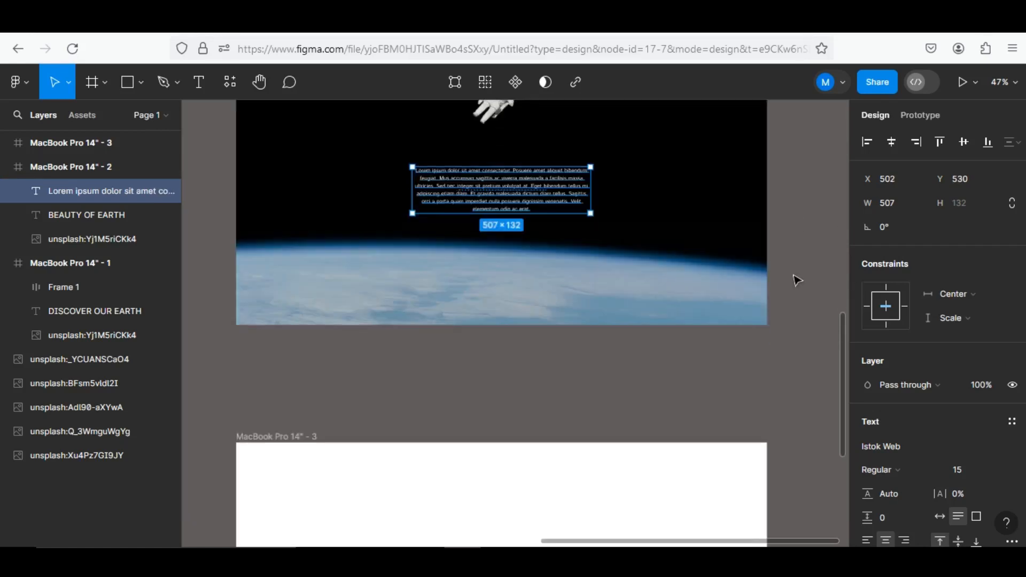
ctrl+scroll(796, 278, down, 5)
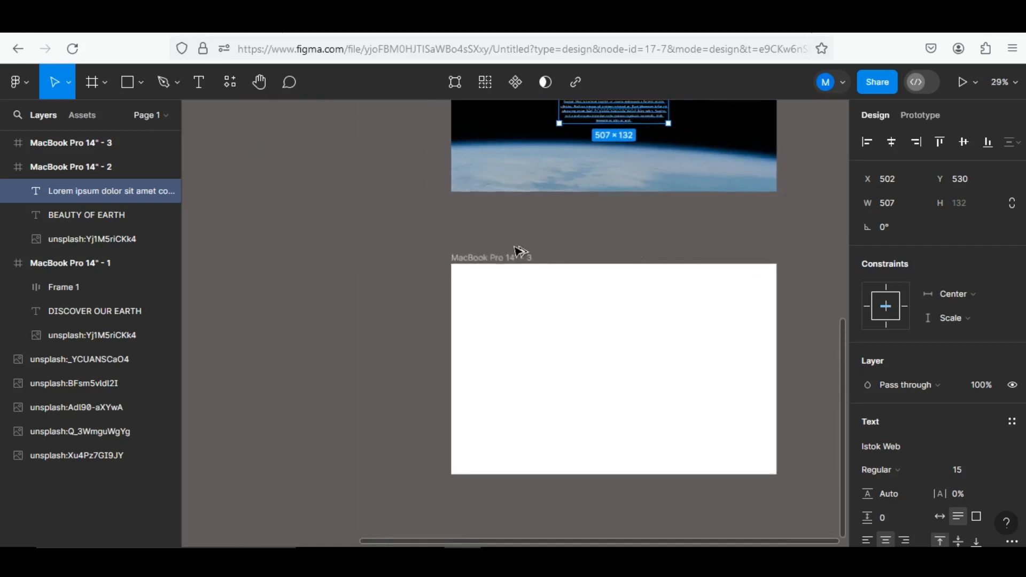
Move the dark Earth image with city lights into the empty third MacBook Pro 14" frame so that it fills the frame
scroll(336, 232, up, 5)
scroll(332, 231, up, 5)
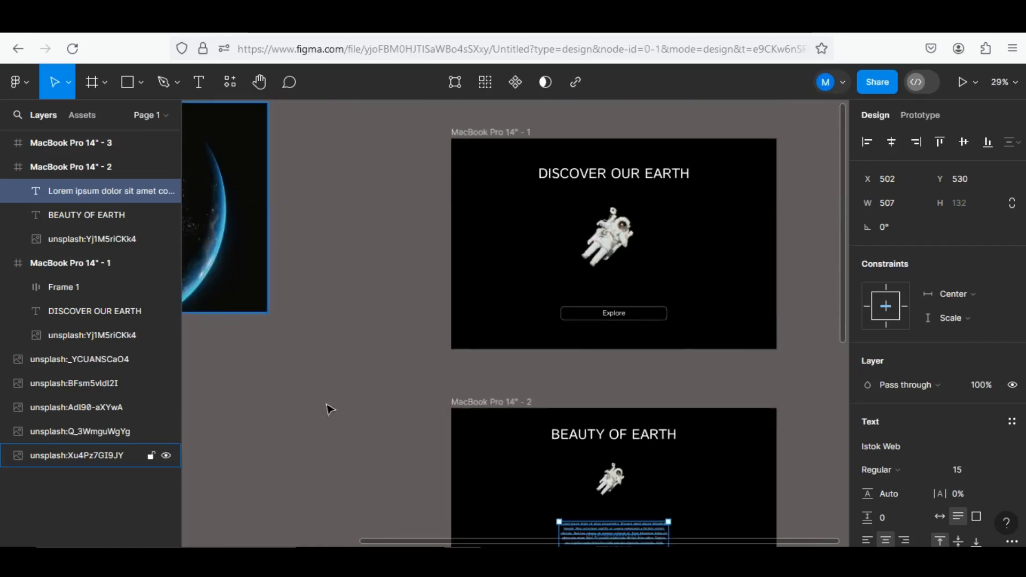
drag(252, 229, 394, 516)
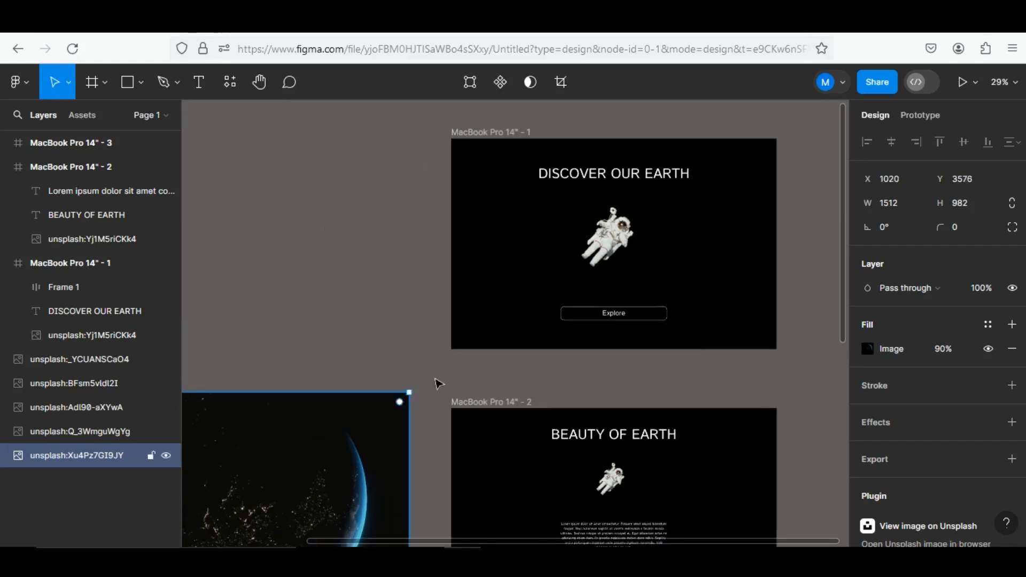
scroll(442, 347, down, 5)
scroll(443, 335, down, 4)
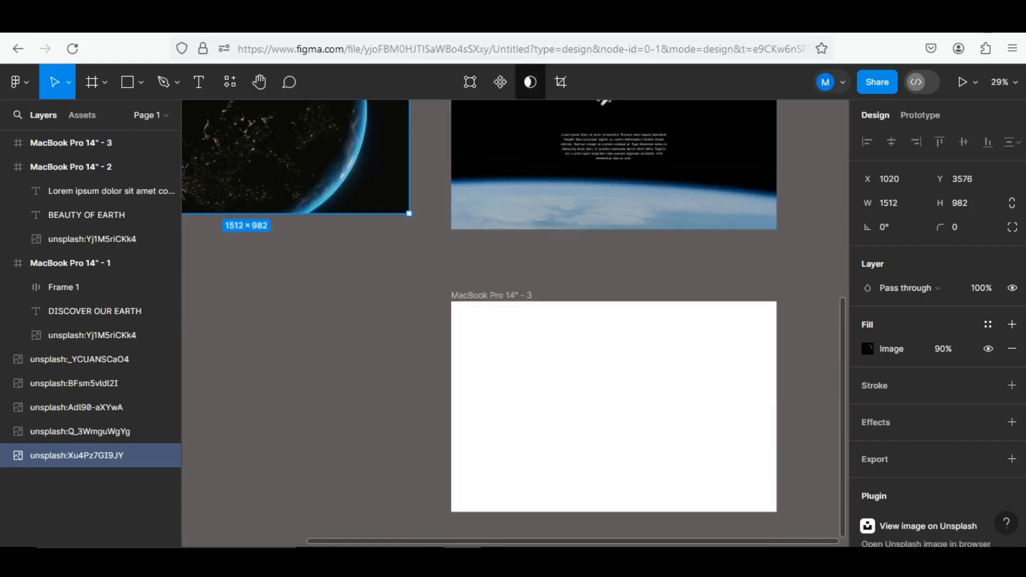
drag(344, 173, 656, 440)
scroll(640, 462, down, 5)
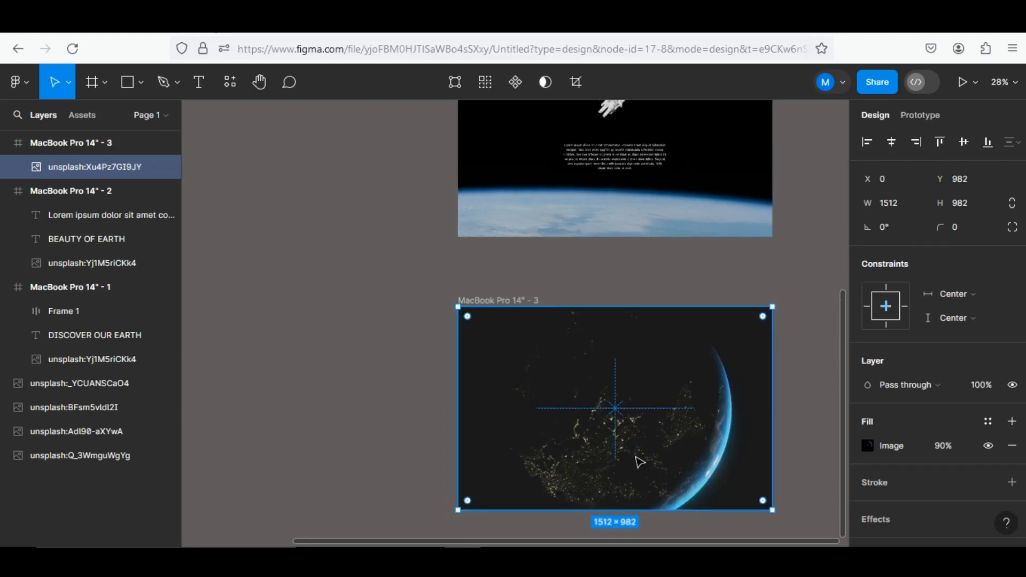
drag(706, 441, 646, 403)
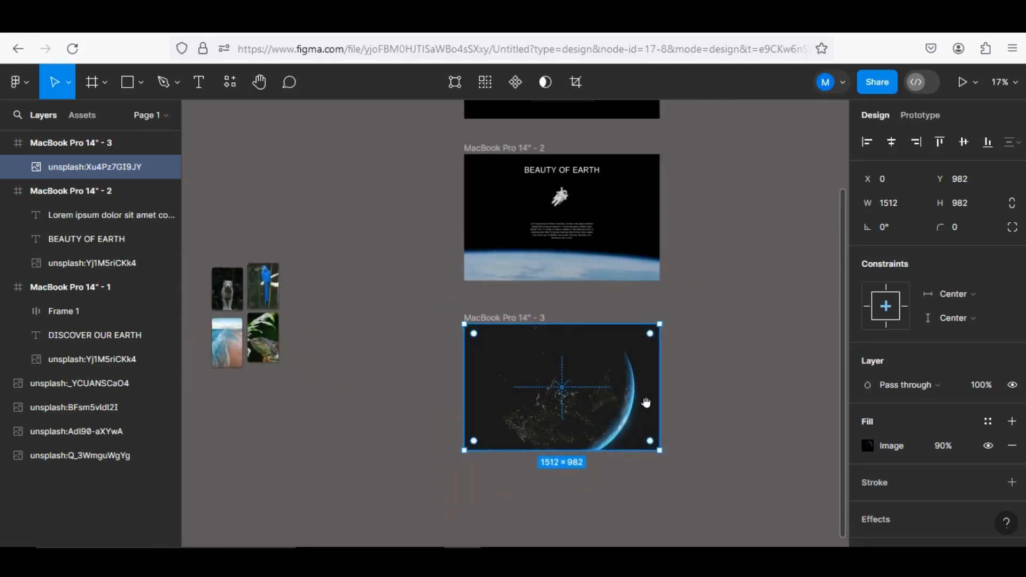
Move the BEAUTY OF EARTH heading and the four nature images (tiger, parrot, beach, iguana) into the third frame
click(582, 173)
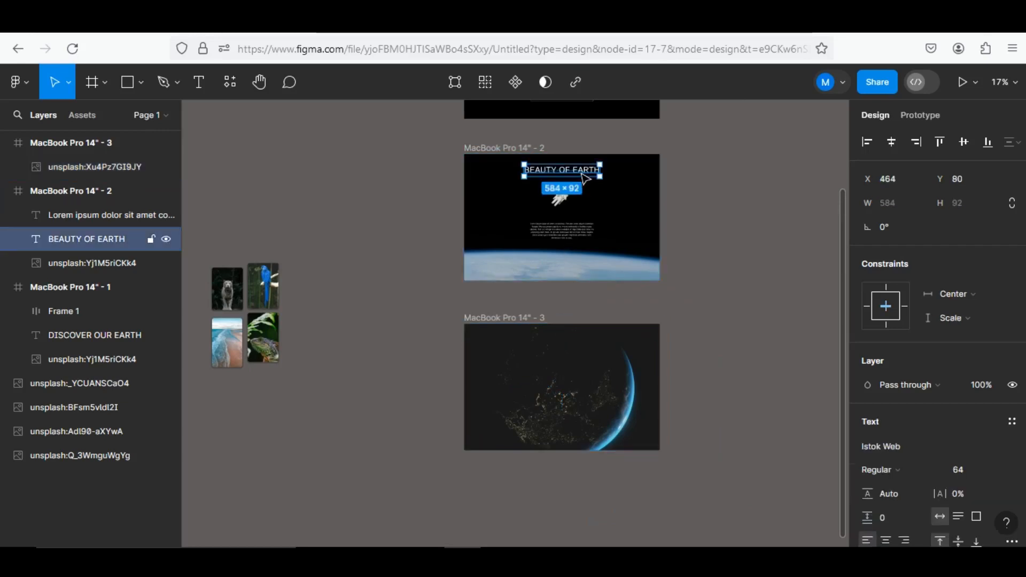
drag(582, 175, 586, 380)
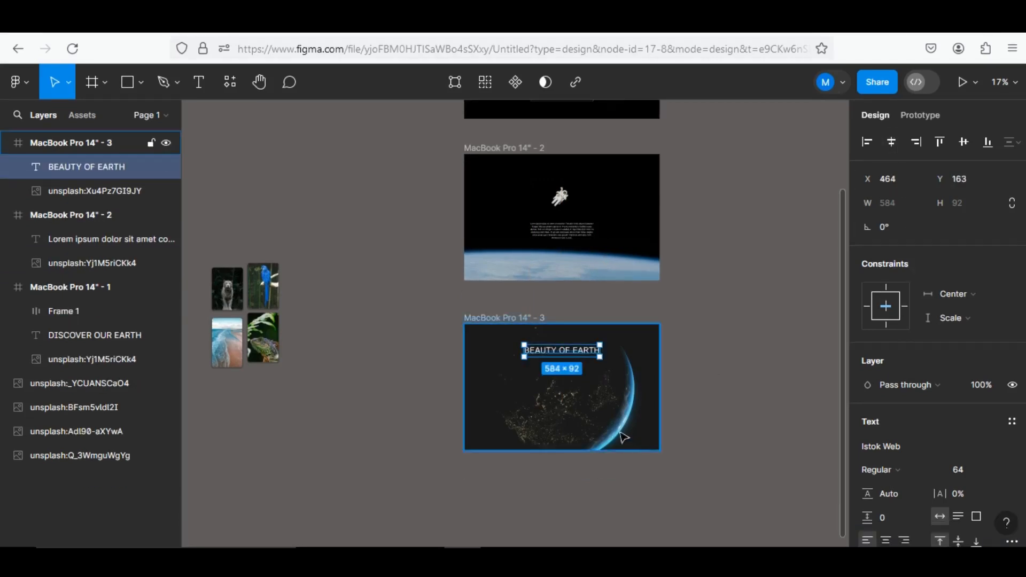
drag(220, 215, 626, 404)
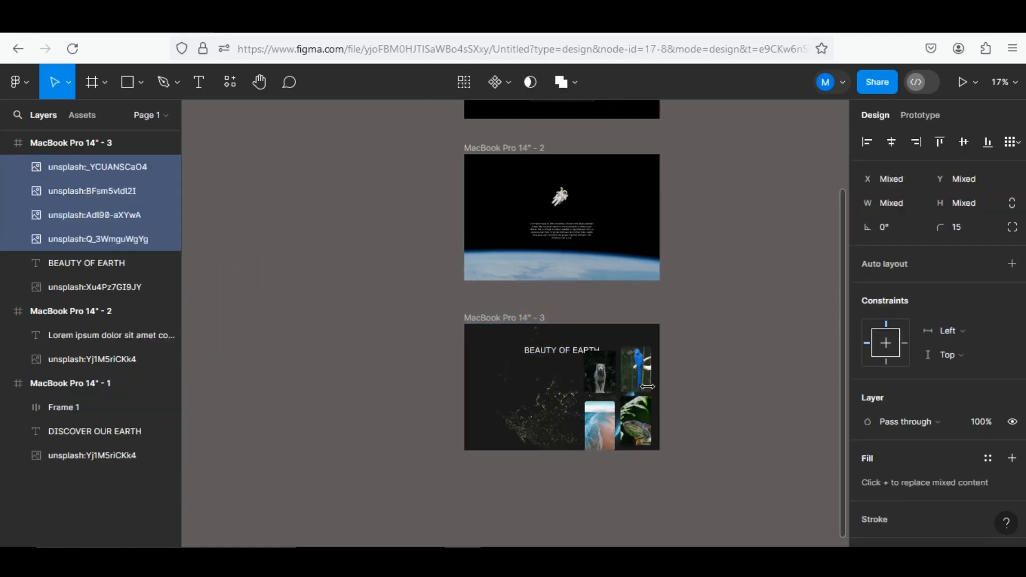
Raise the third frame's heading to about Y 99 and centre it horizontally in the frame
scroll(628, 398, up, 1)
scroll(628, 395, up, 5)
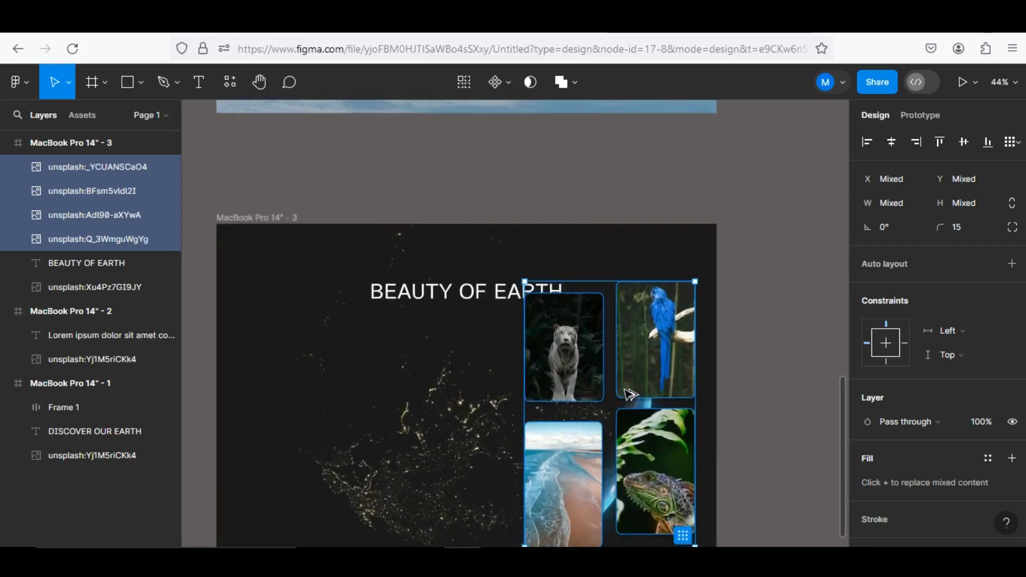
drag(462, 296, 473, 268)
click(891, 142)
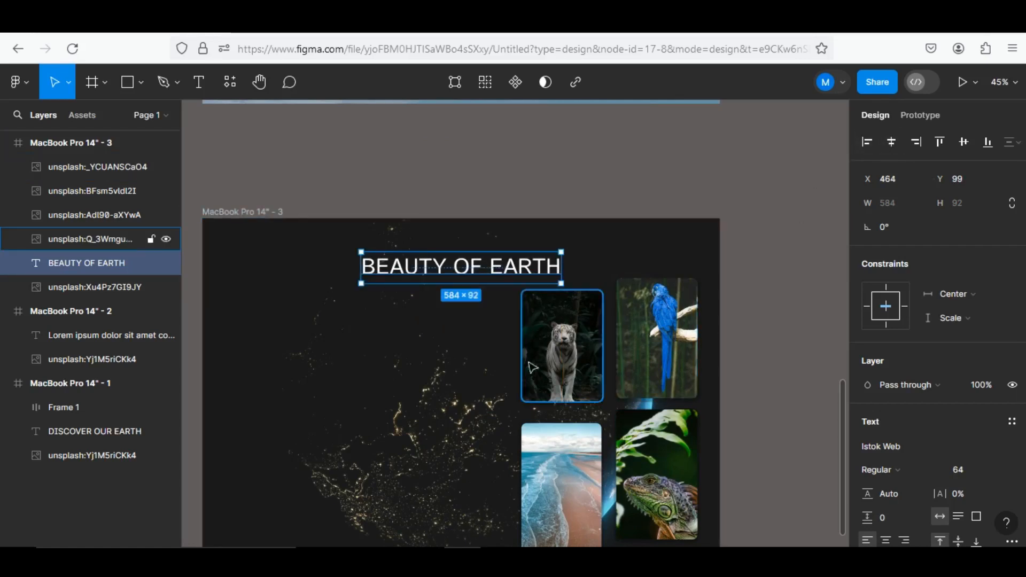
Scale the four nature images together to about 443 × 695 and reposition them beside the Earth's glowing edge, below the heading
click(585, 343)
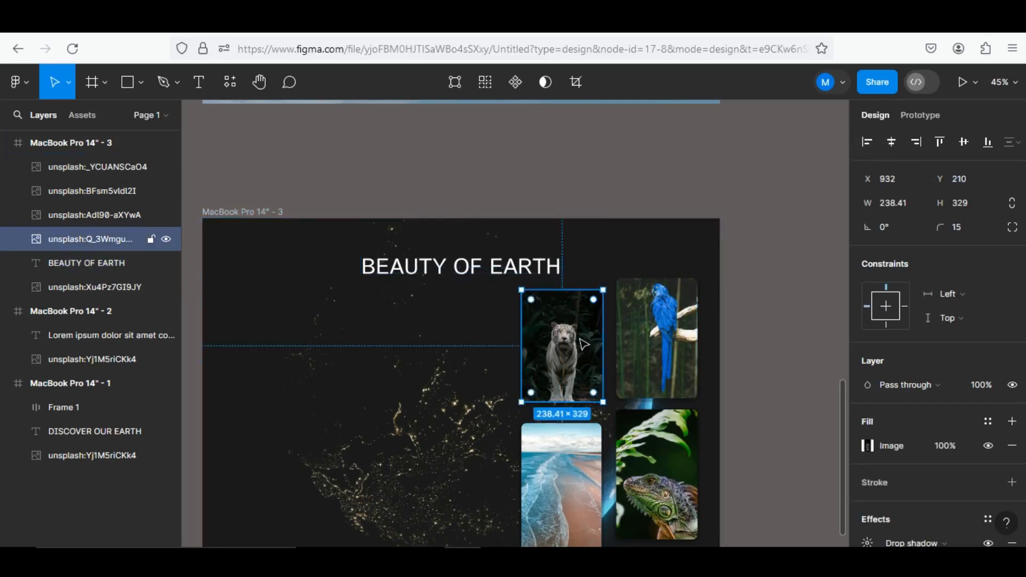
shift+click(657, 342)
shift+click(645, 483)
shift+click(560, 470)
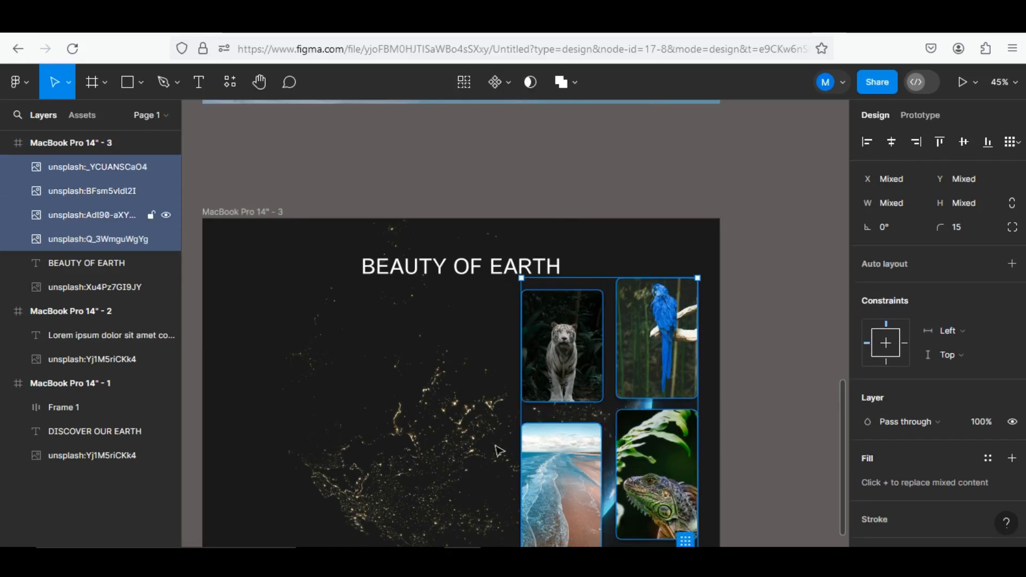
click(69, 82)
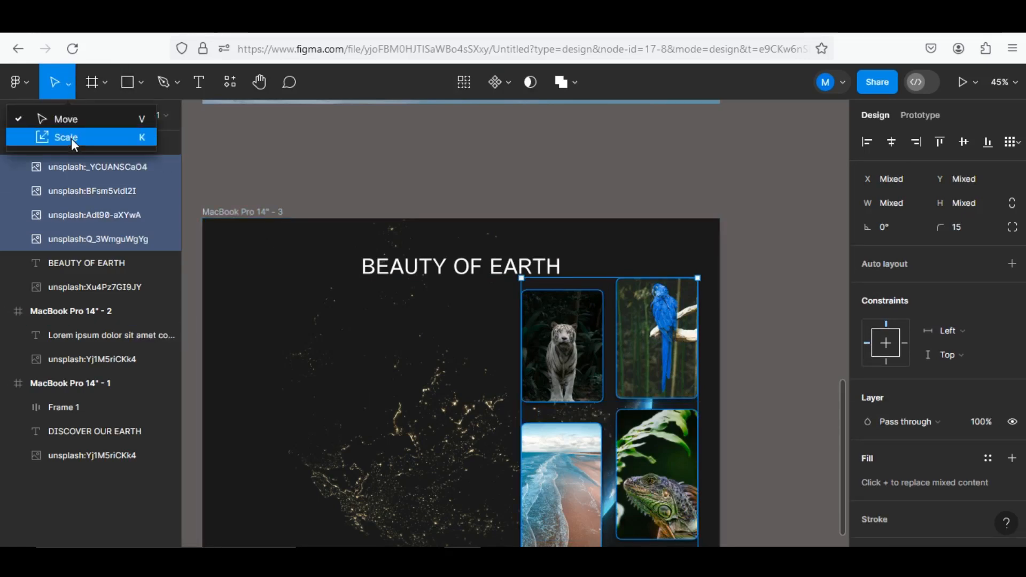
click(69, 138)
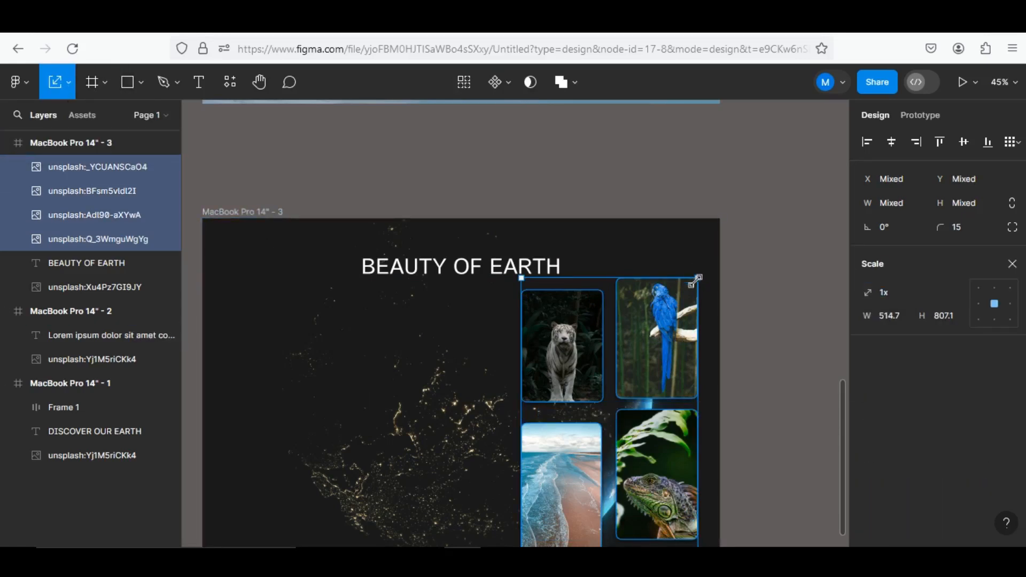
drag(697, 279, 672, 325)
drag(597, 437, 616, 414)
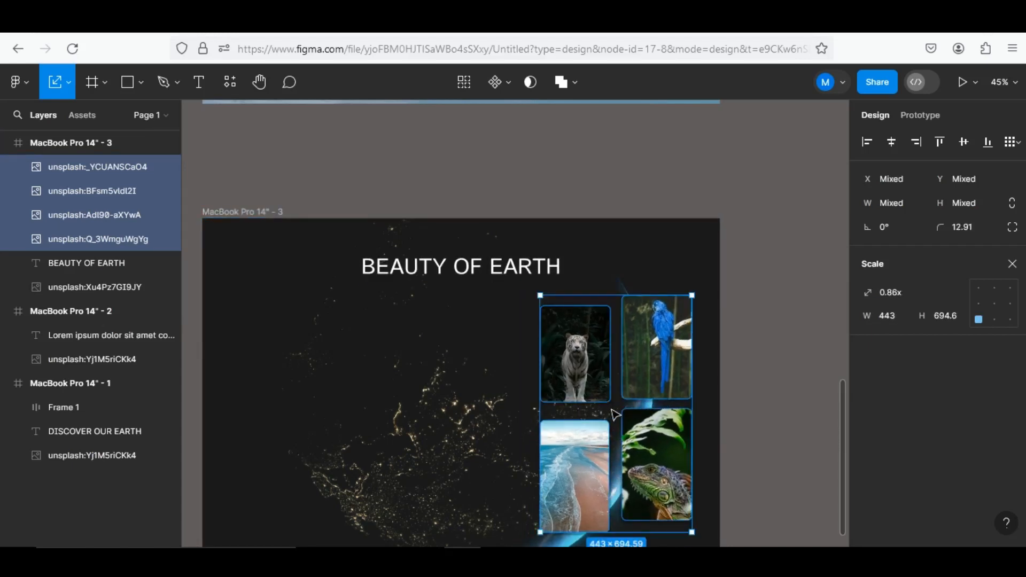
click(714, 394)
Copy the placeholder paragraph from the second frame into the third frame, to about X 210, Y 585
scroll(723, 401, down, 5)
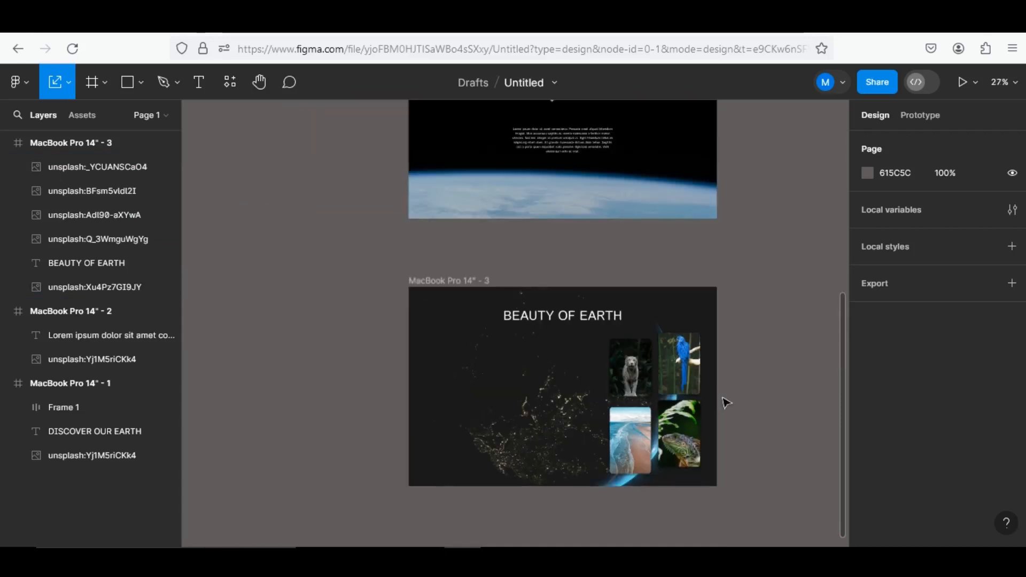
scroll(648, 405, down, 2)
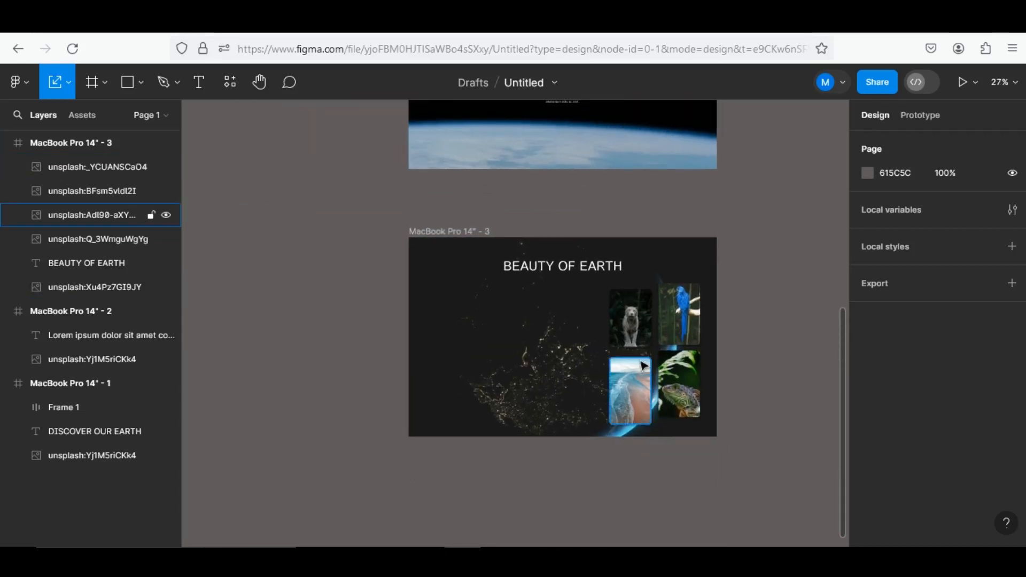
scroll(484, 317, up, 1)
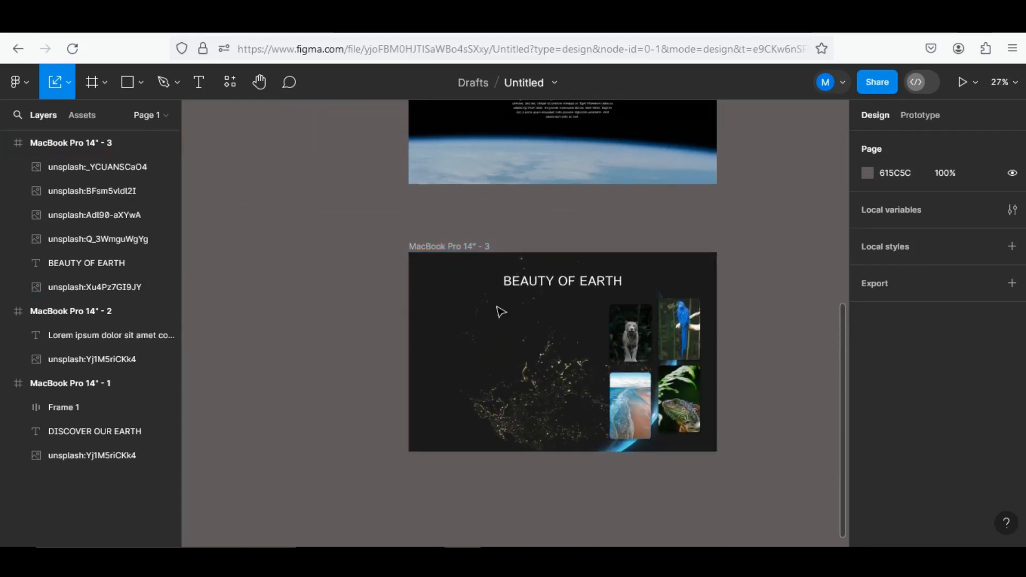
scroll(549, 283, up, 1)
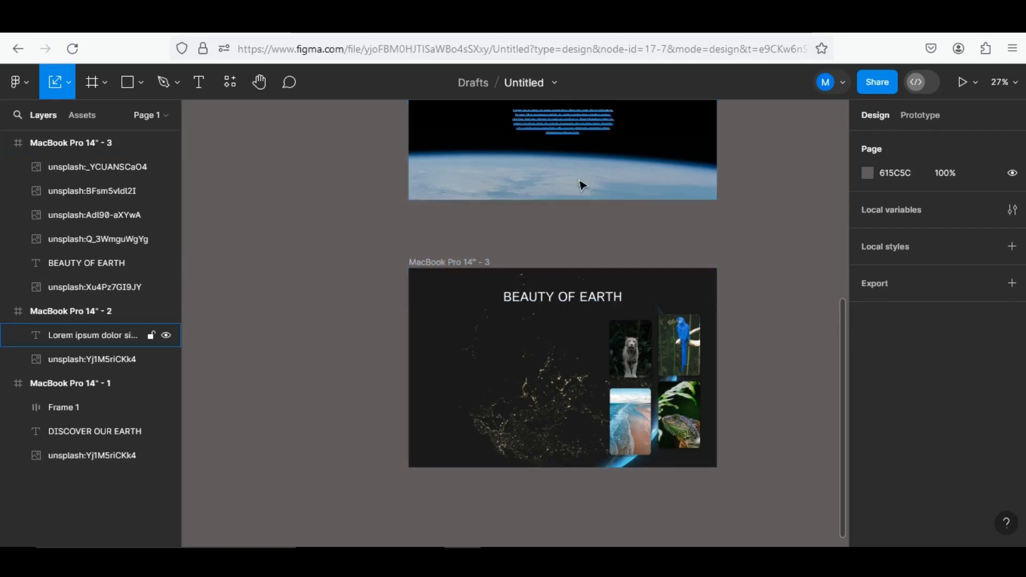
click(578, 126)
drag(579, 126, 521, 404)
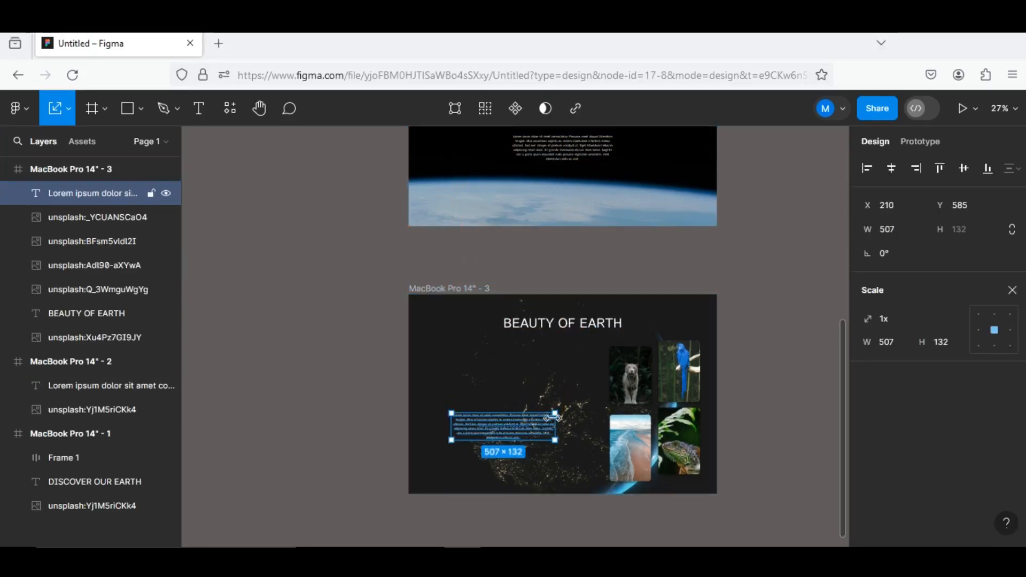
Change the third frame's heading to "MORE ABOUT OUR PLANET" and centre it horizontally in the frame
click(564, 324)
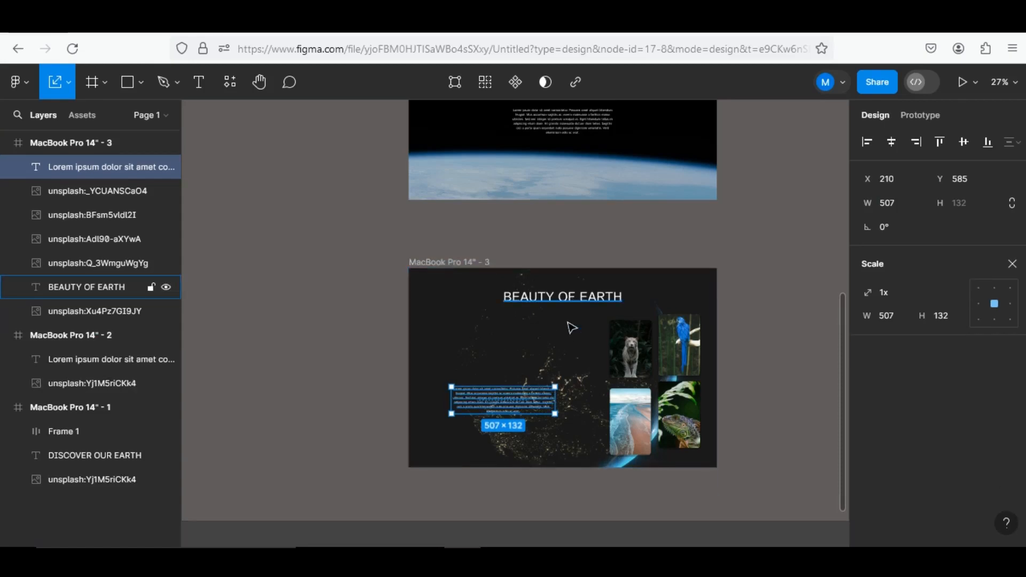
double_click(582, 298)
text(M)
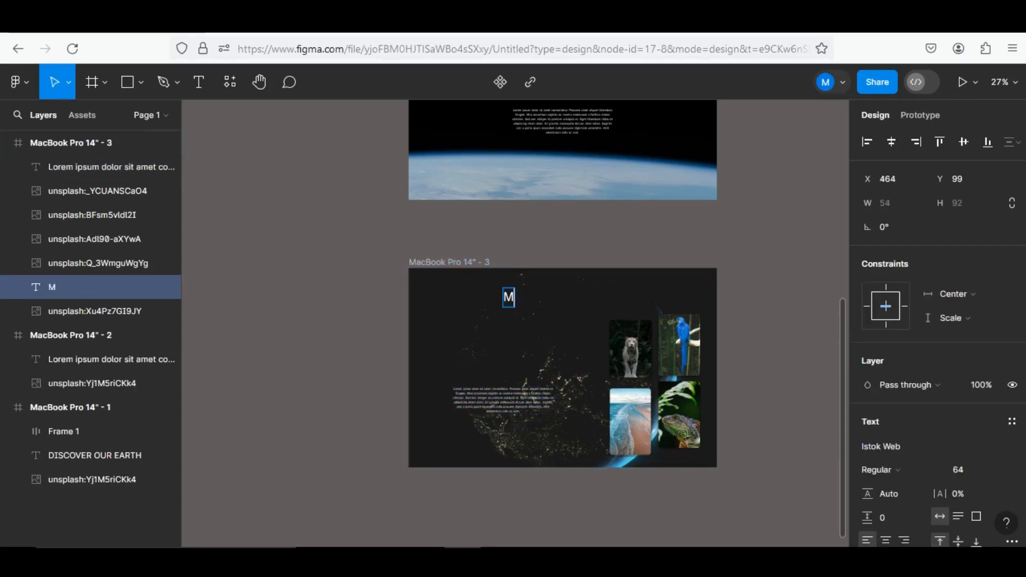
text(ORE ABO)
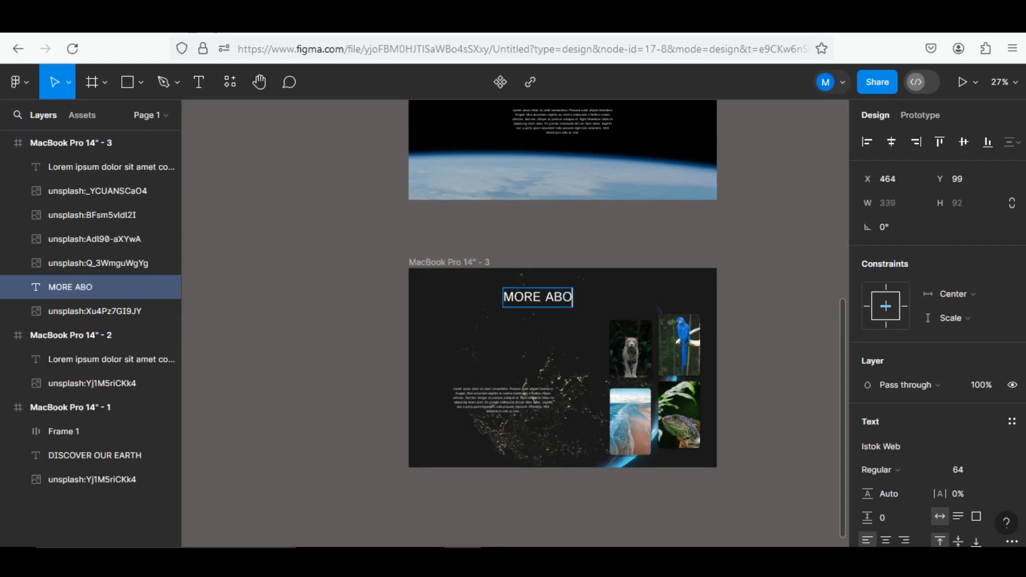
text(UT OU)
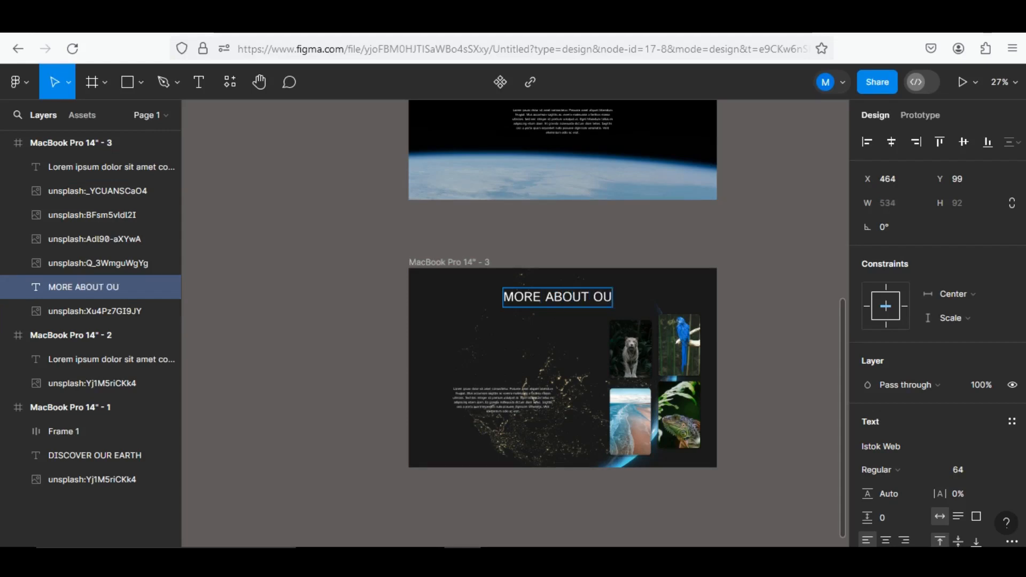
text(R PLANET)
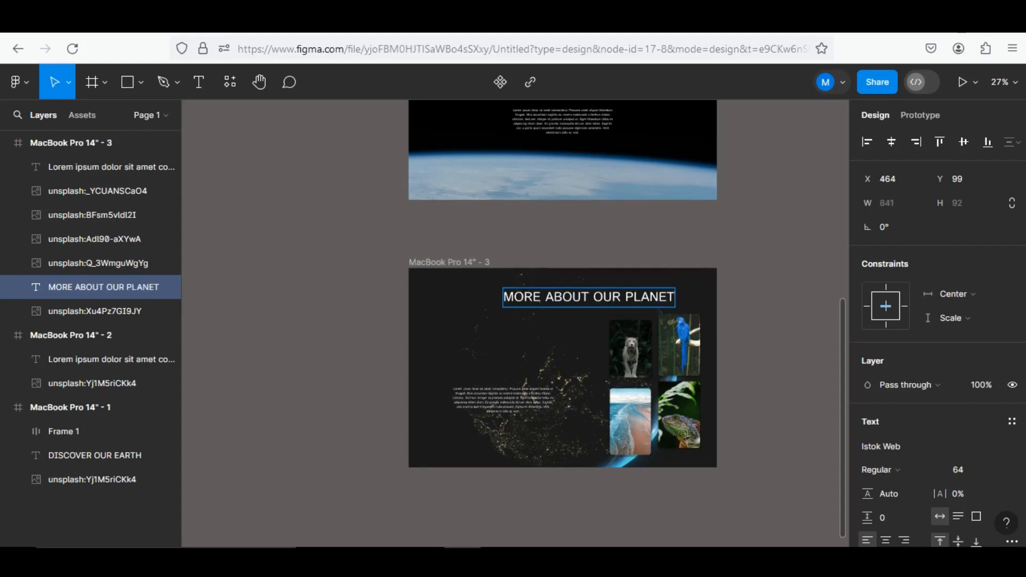
key(Escape)
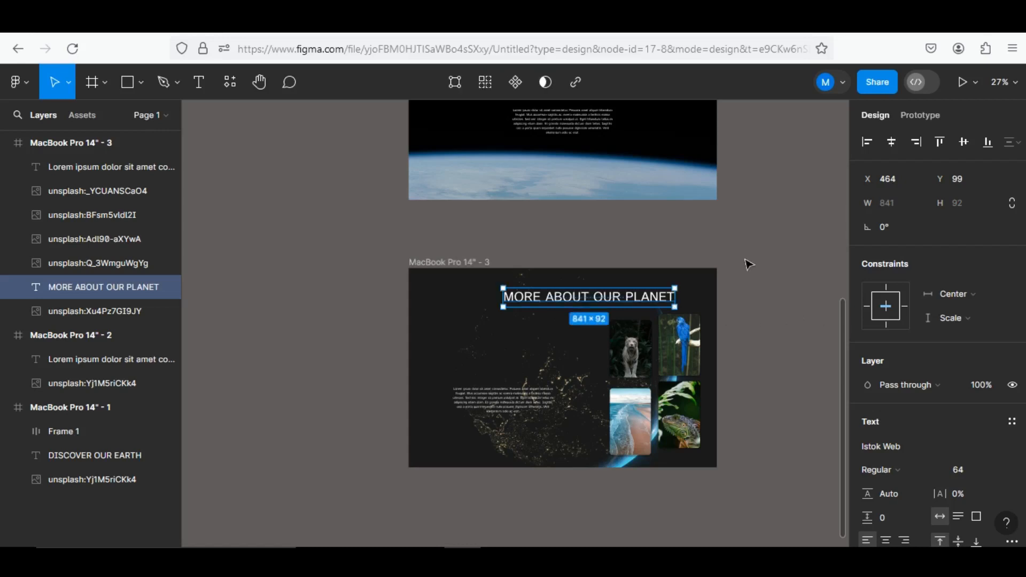
click(889, 144)
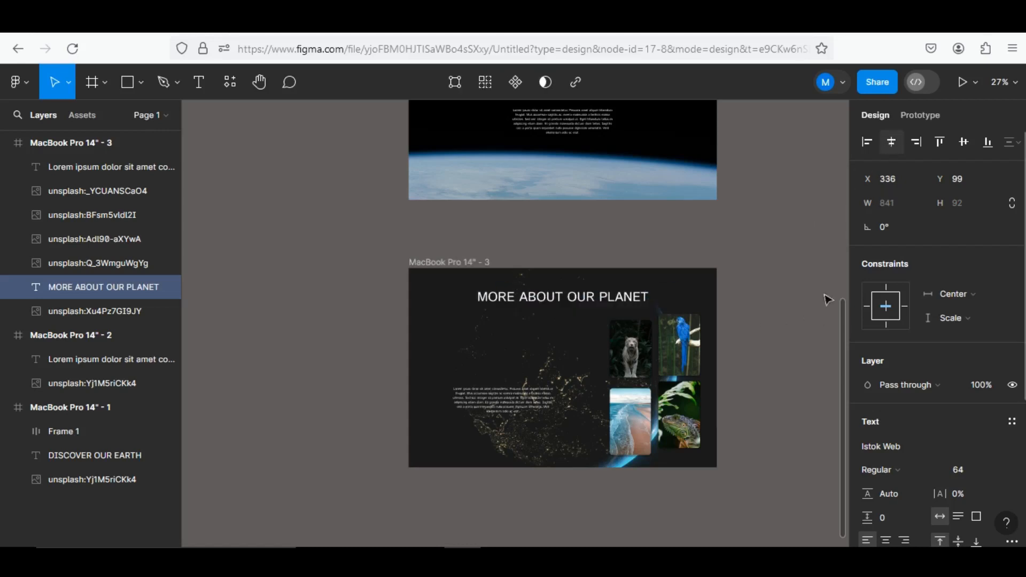
Left-align the third frame's paragraph, narrow it to about 376 wide and move it to about X 188, Y 366
click(536, 395)
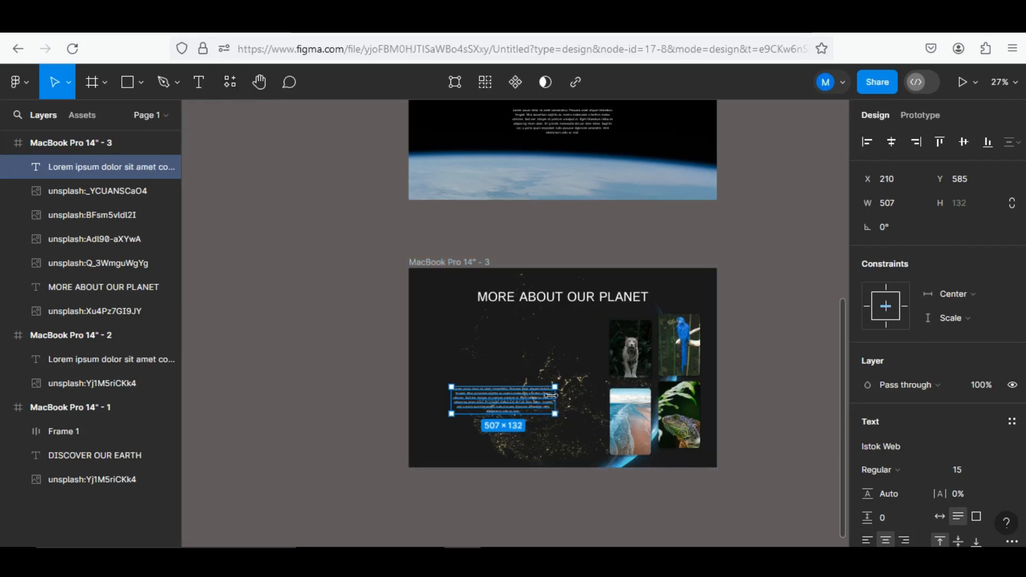
drag(536, 398, 528, 399)
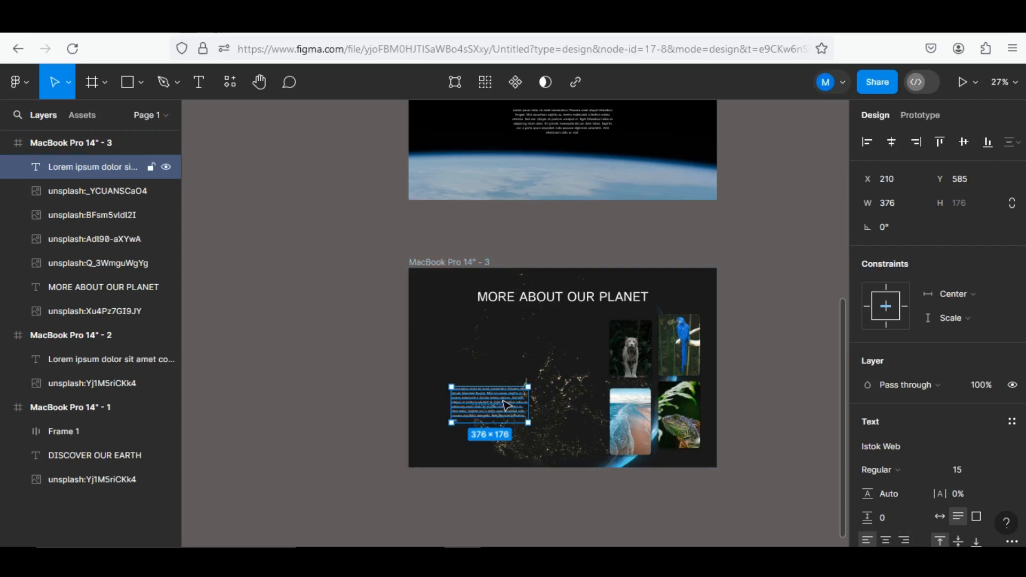
drag(507, 409, 503, 372)
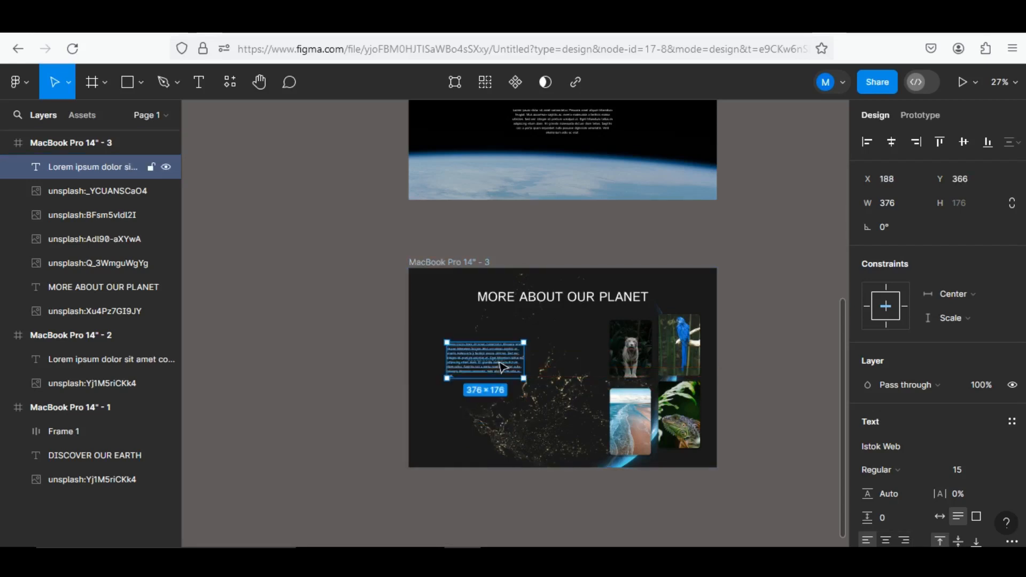
Regenerate the third frame's paragraph with 10 sentences using the Lorem Ipsum plugin and resize its text box to about 335 × 227
click(233, 90)
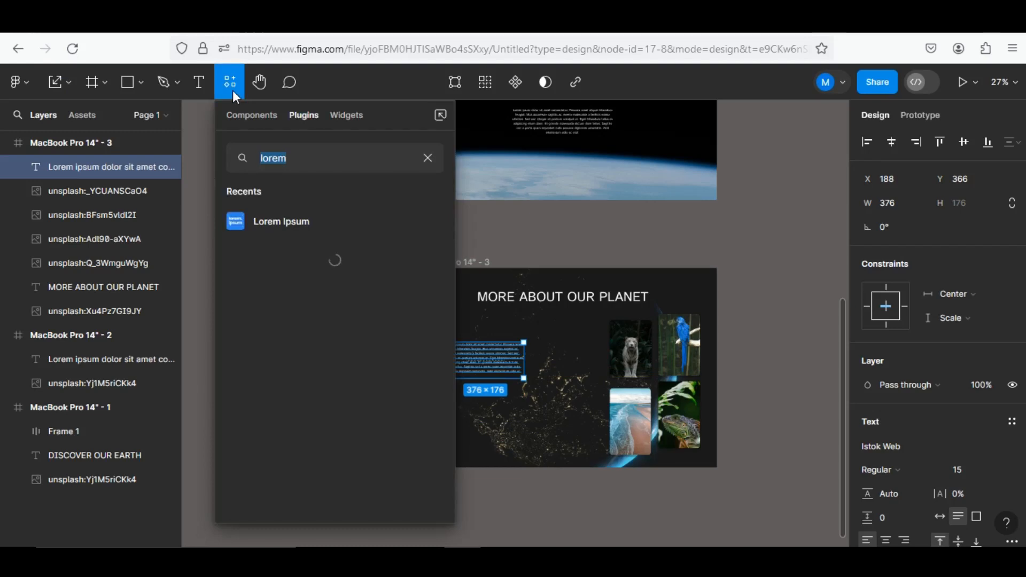
click(286, 220)
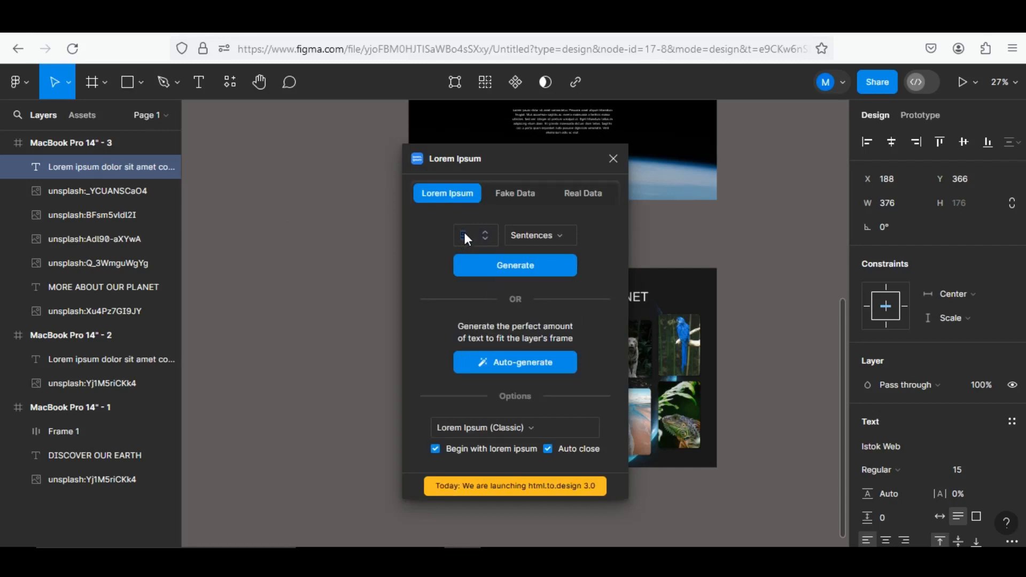
text(10)
click(462, 272)
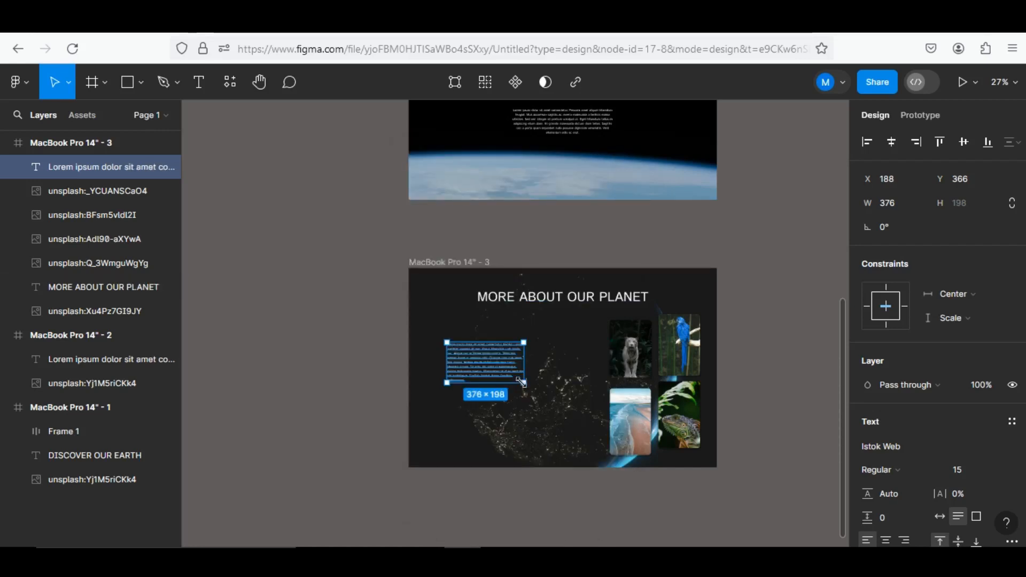
mouse_move(503, 385)
mouse_down()
mouse_move(504, 396)
mouse_move(515, 373)
mouse_up()
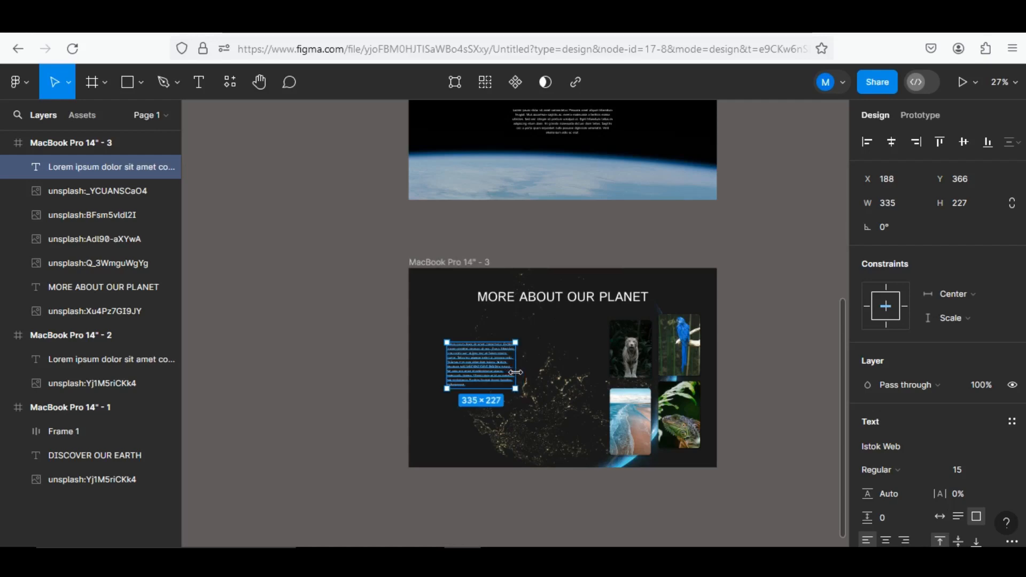
scroll(516, 372, up, 10)
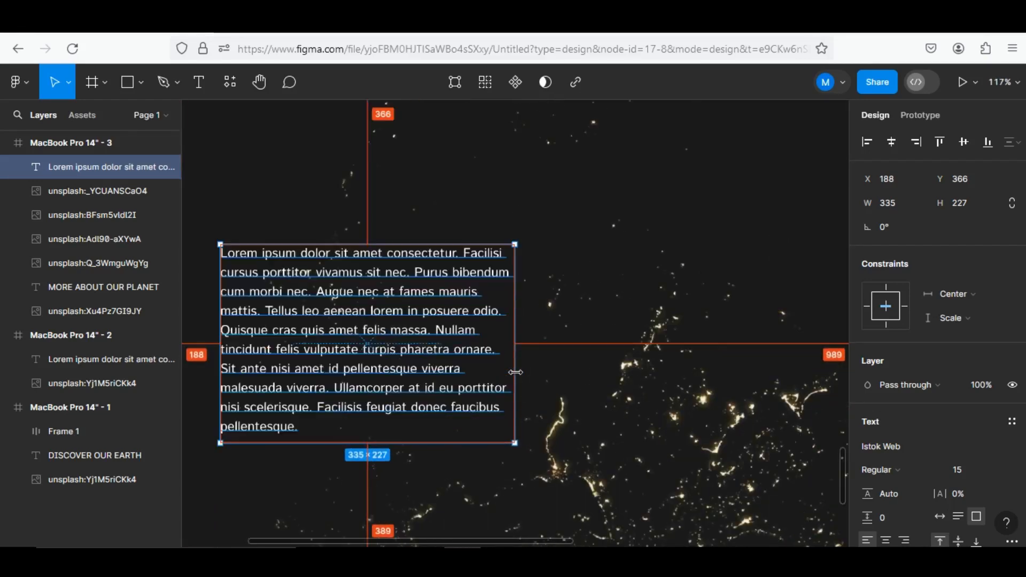
Duplicate the third frame's paragraph directly below the original, at X 188, Y 593
key(Escape)
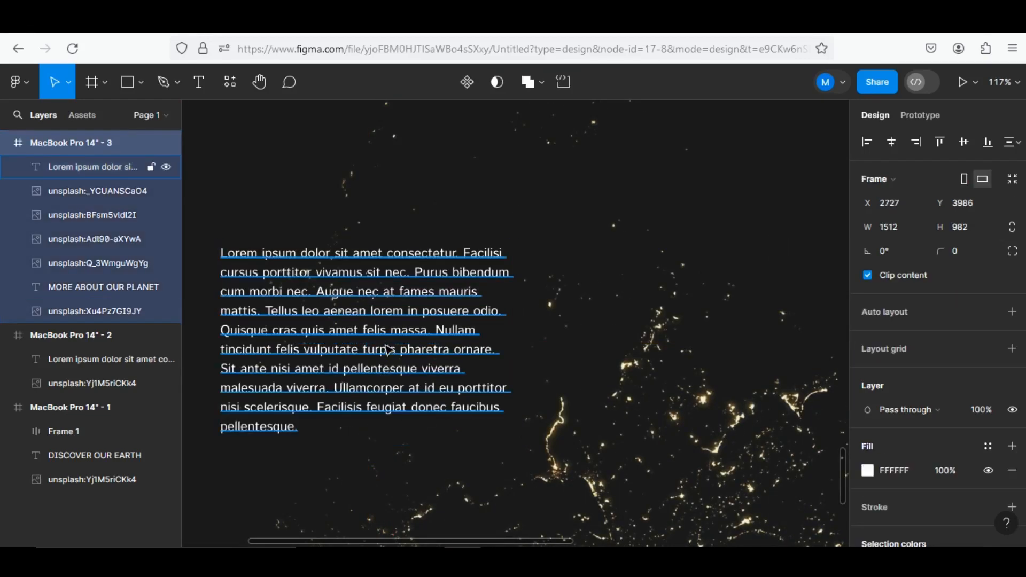
click(388, 348)
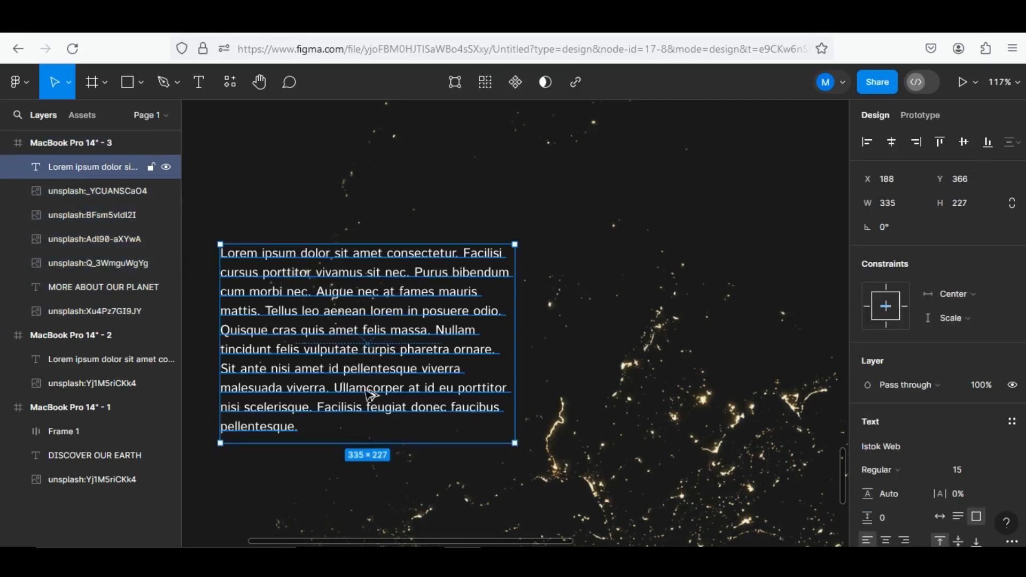
drag(349, 321, 349, 521)
scroll(453, 414, down, 5)
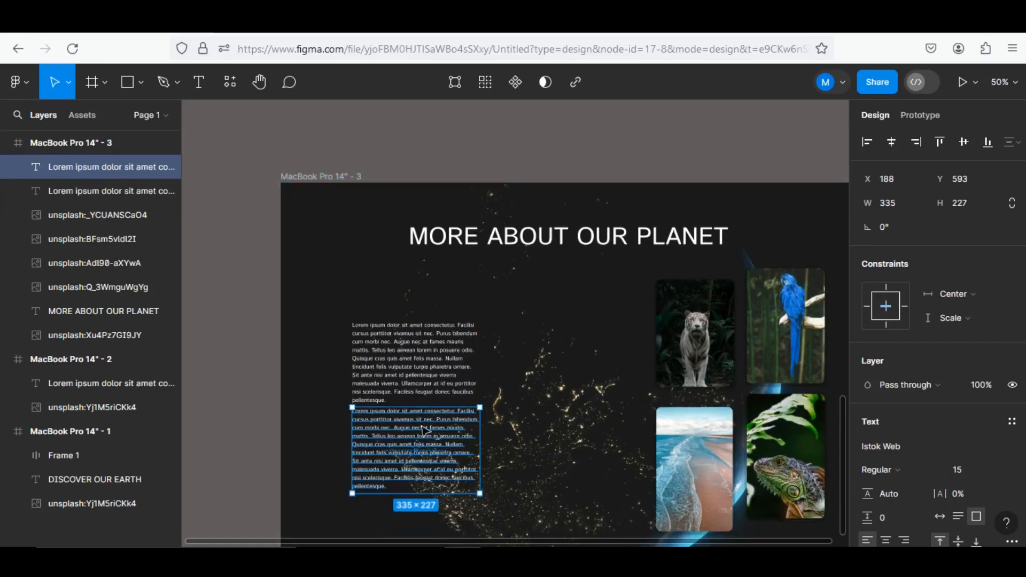
scroll(428, 420, up, 5)
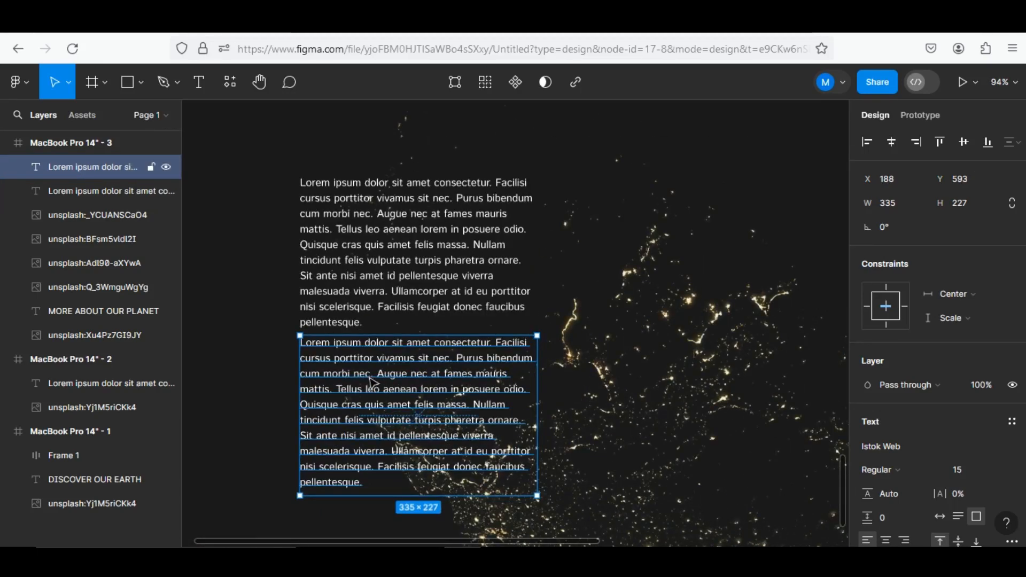
Try to align the third frame's two paragraphs on their vertical centres, and undo the alignment
shift+click(393, 291)
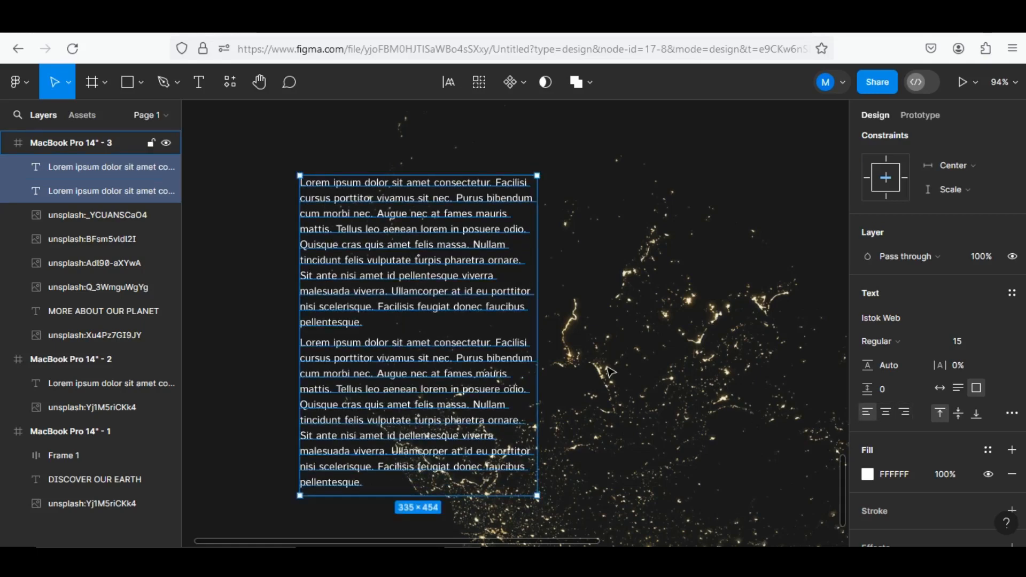
key(Escape)
scroll(591, 360, down, 5)
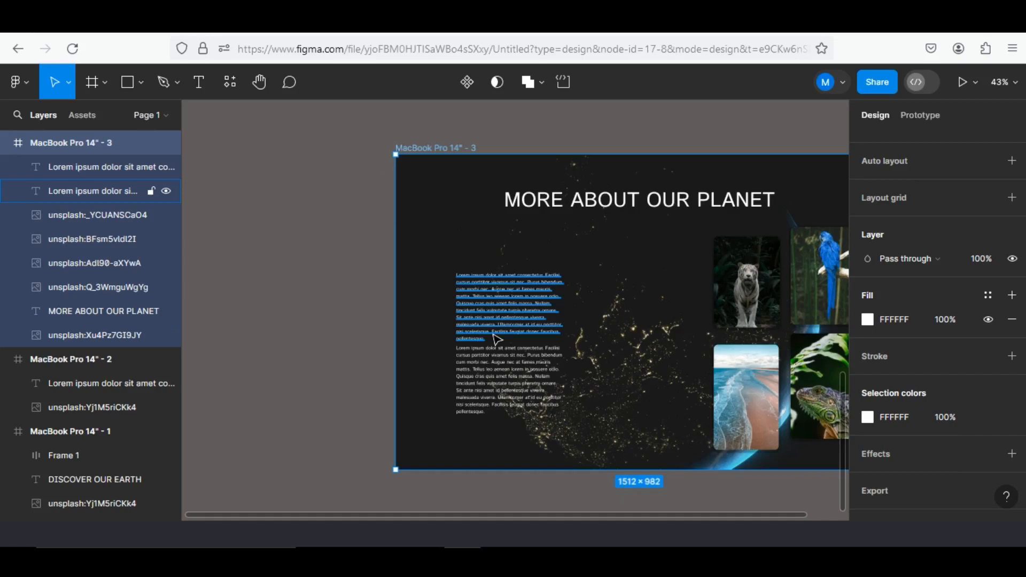
click(493, 340)
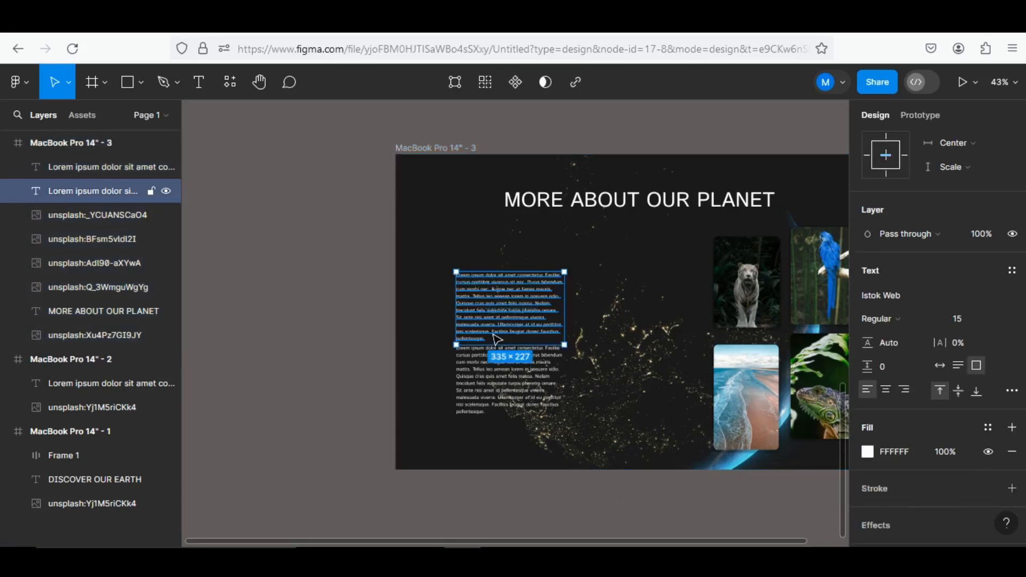
shift+click(523, 383)
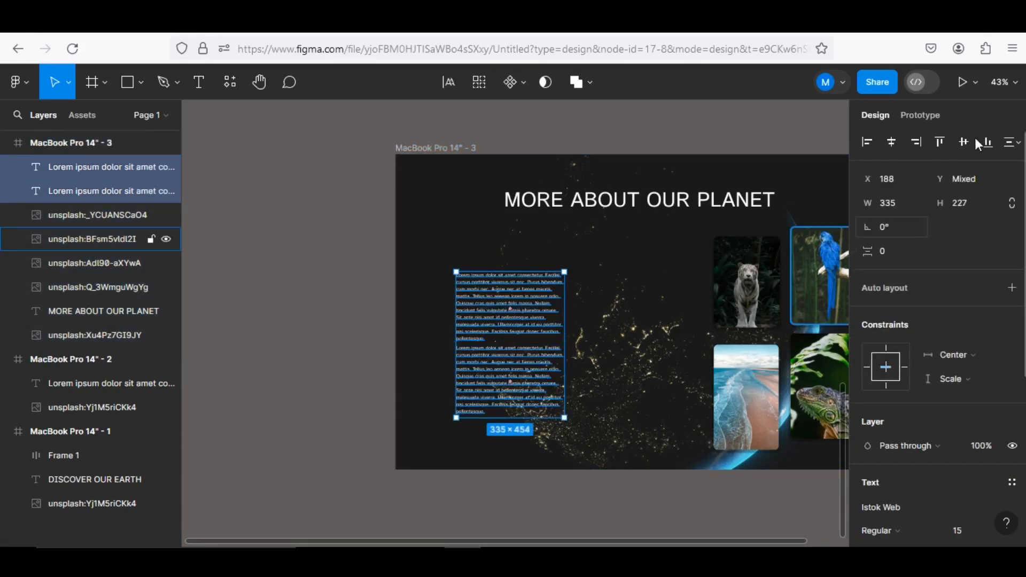
click(964, 142)
key(ctrl+z)
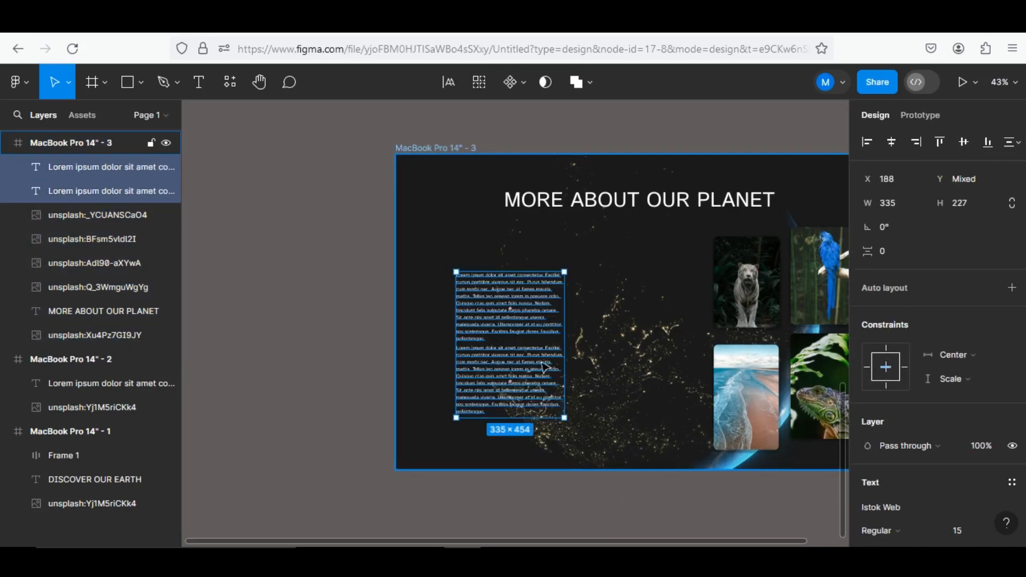
Scale the third frame's two paragraphs together by 1.32x to about 443 × 600 and move them up to X 185, below the heading
click(538, 328)
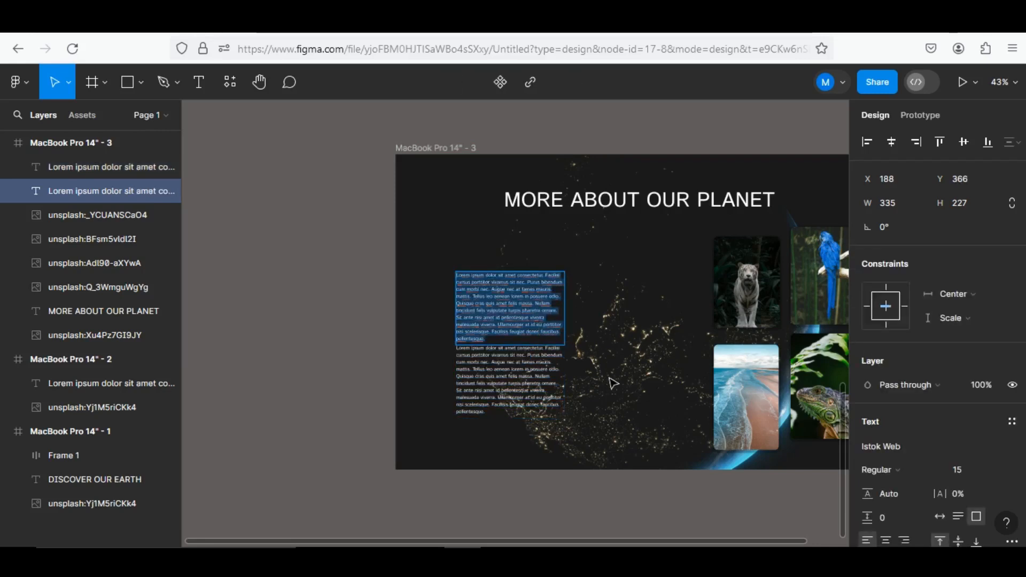
shift+click(549, 381)
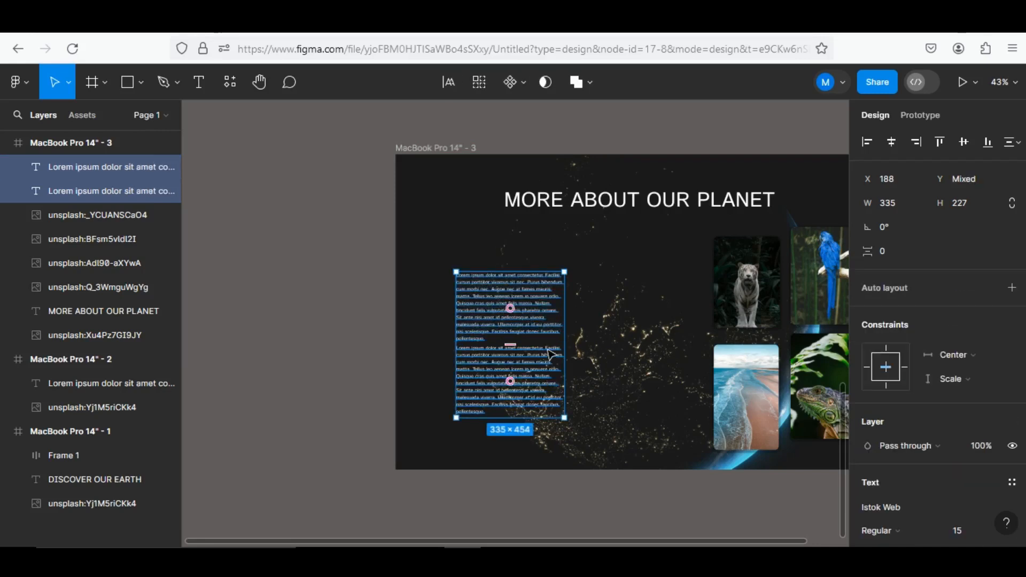
mouse_move(547, 348)
mouse_down()
mouse_move(547, 328)
mouse_move(549, 341)
mouse_up()
key(k)
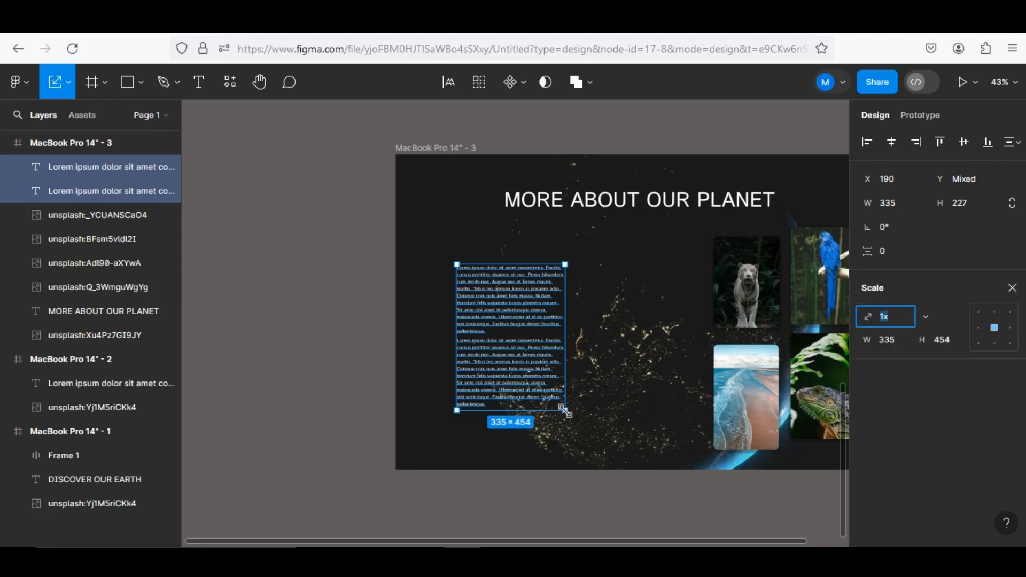
mouse_move(579, 422)
mouse_down()
mouse_move(614, 477)
mouse_move(575, 408)
mouse_up()
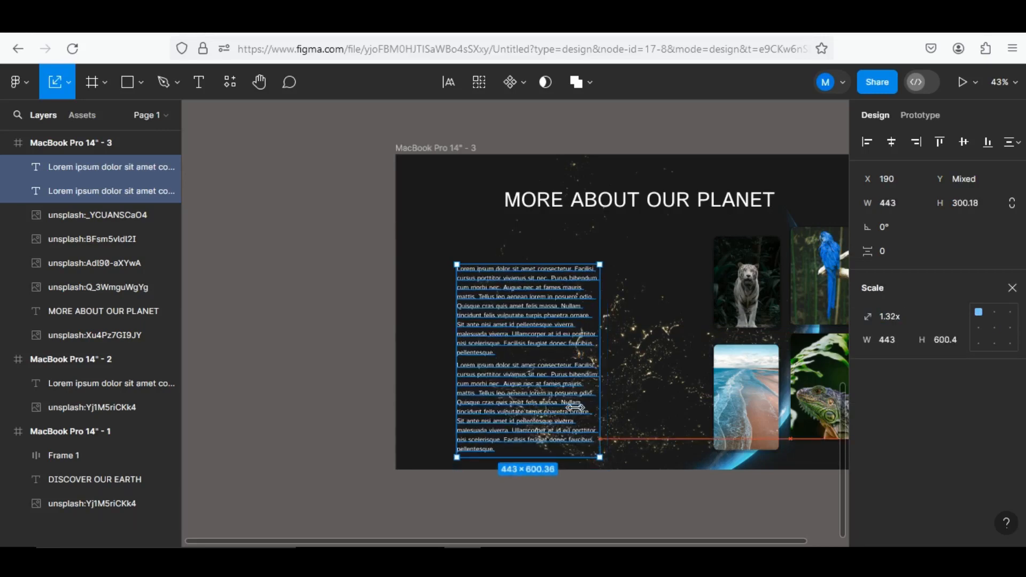
drag(533, 362, 530, 329)
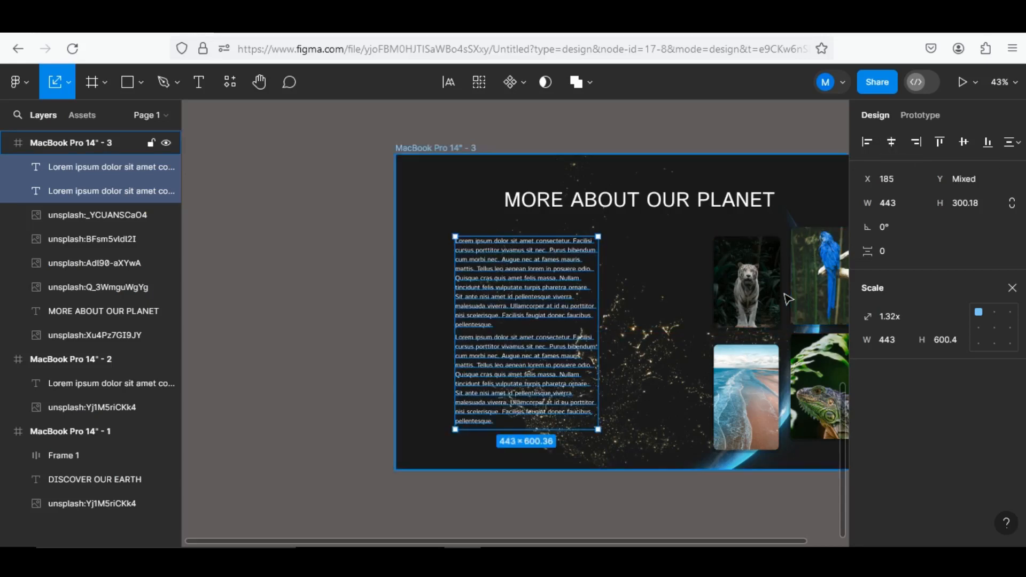
scroll(781, 385, down, 6)
scroll(705, 387, right, 4)
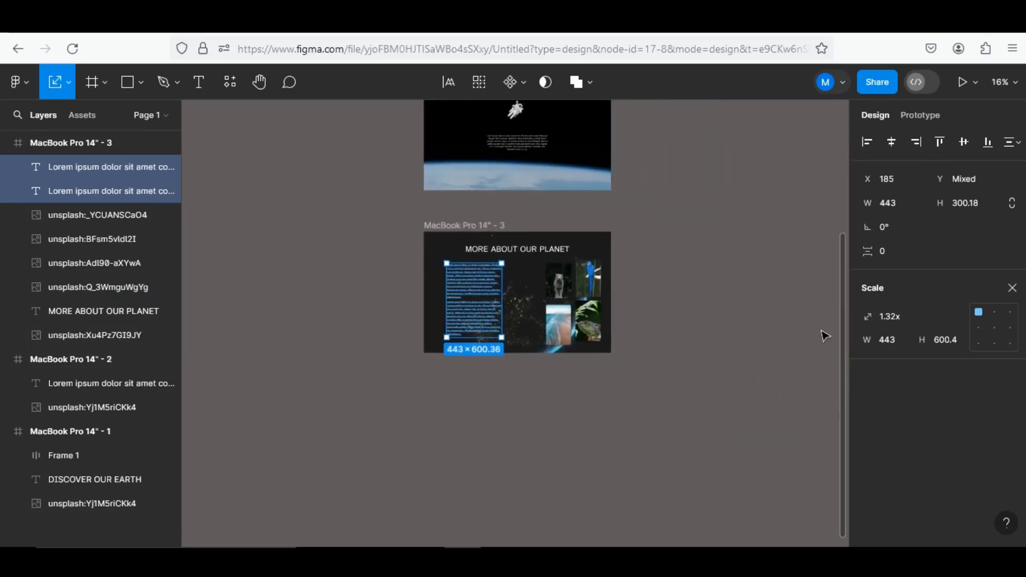
click(812, 335)
scroll(482, 337, up, 3)
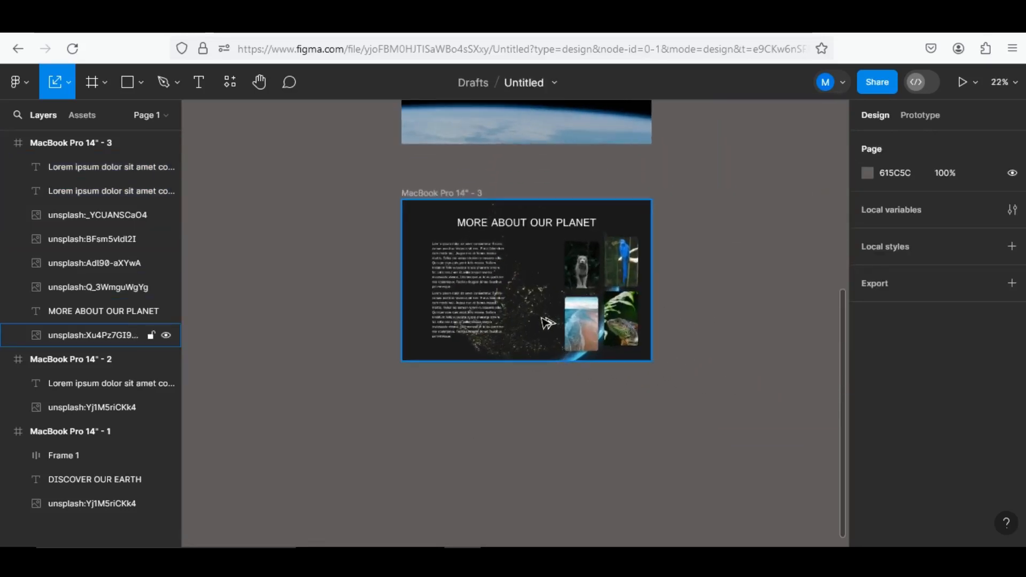
scroll(686, 268, up, 3)
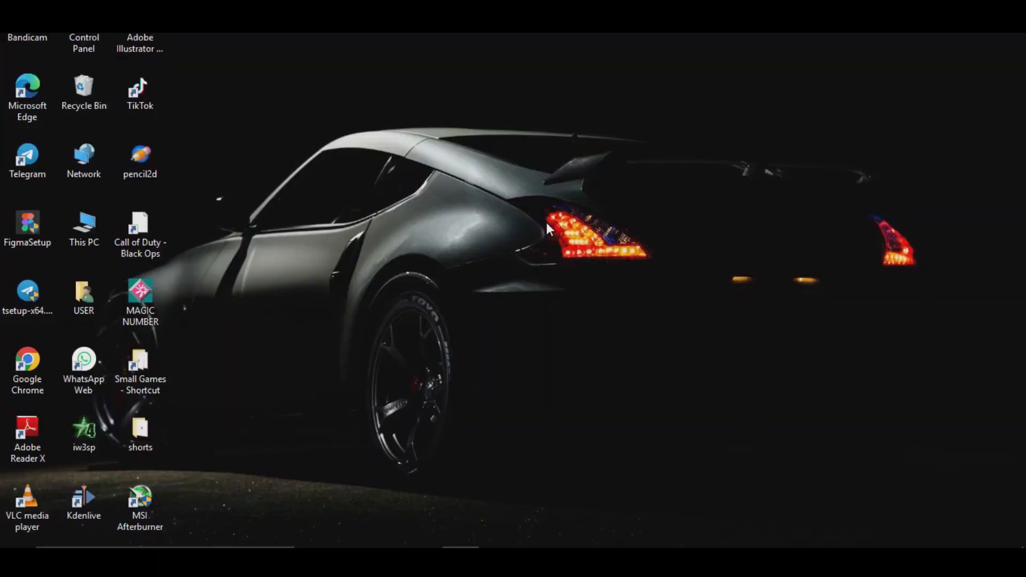
key(super+e)
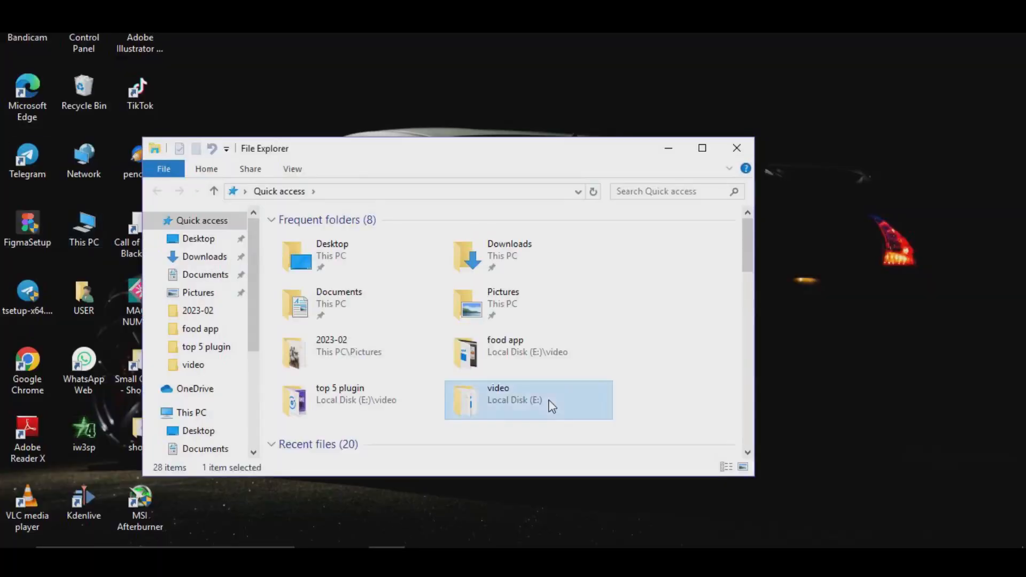
double_click(549, 408)
scroll(395, 337, down, 2)
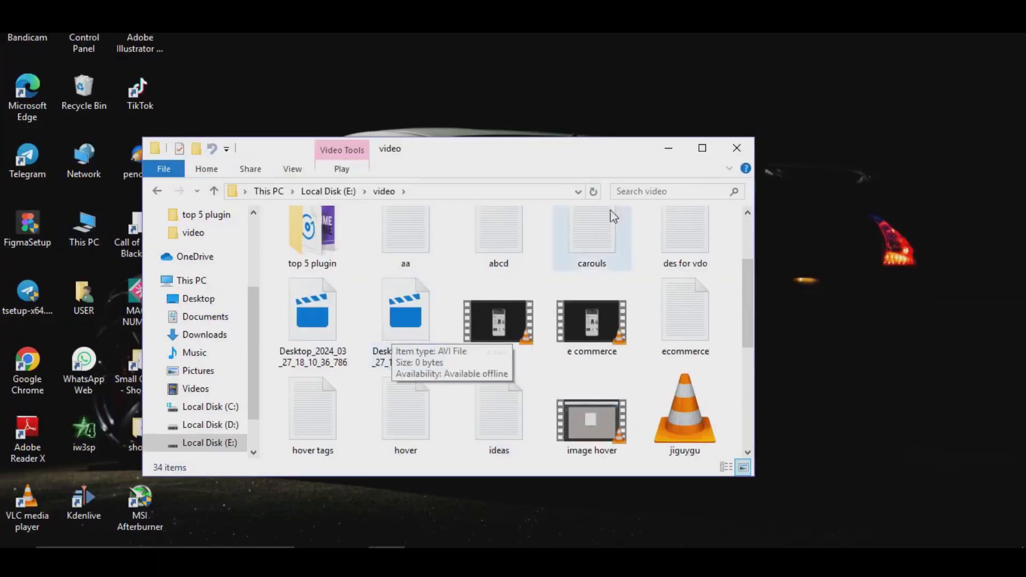
click(737, 147)
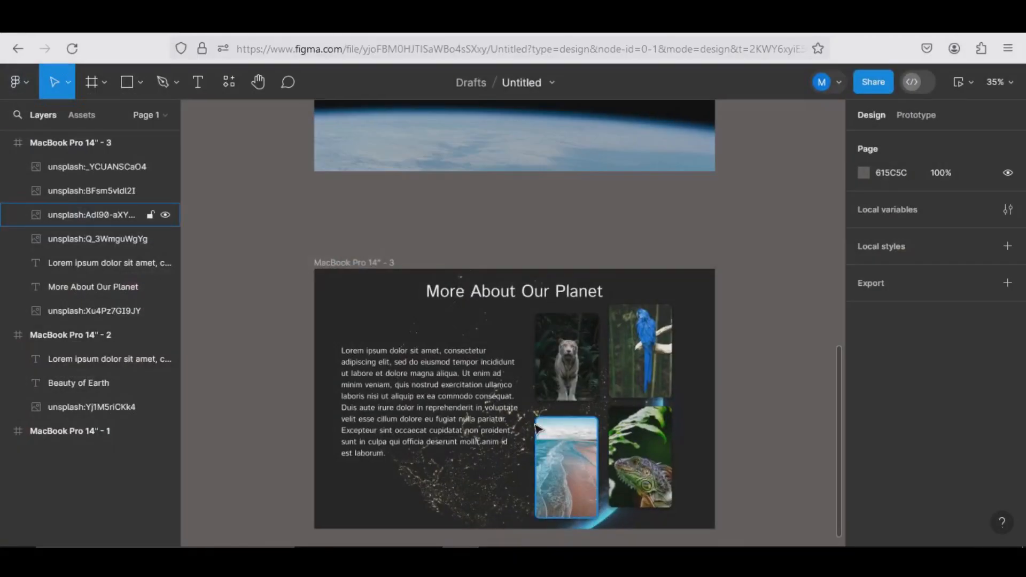
Combine all three MacBook Pro 14" frames into one component set
scroll(537, 428, down, 5)
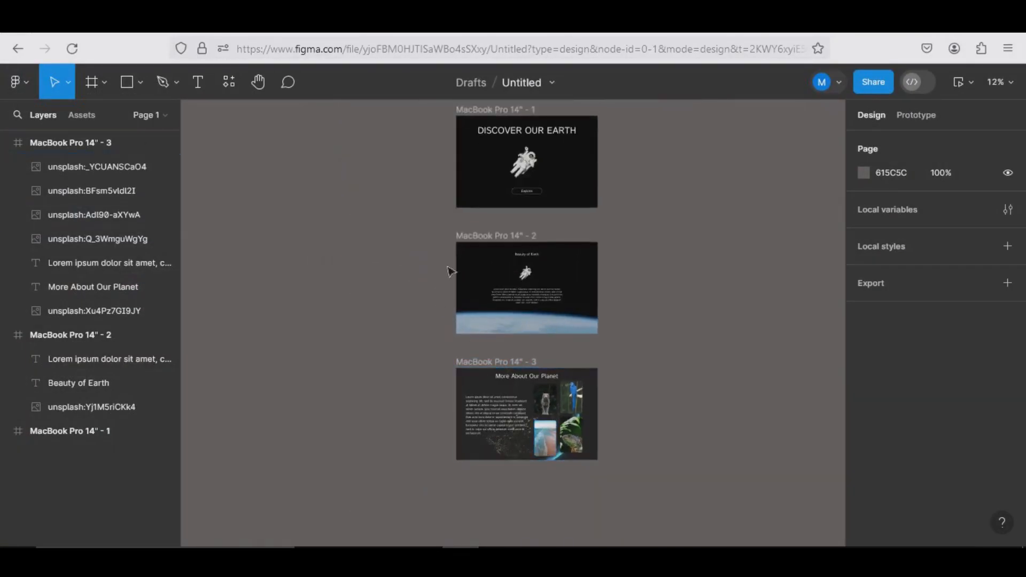
drag(413, 108, 611, 518)
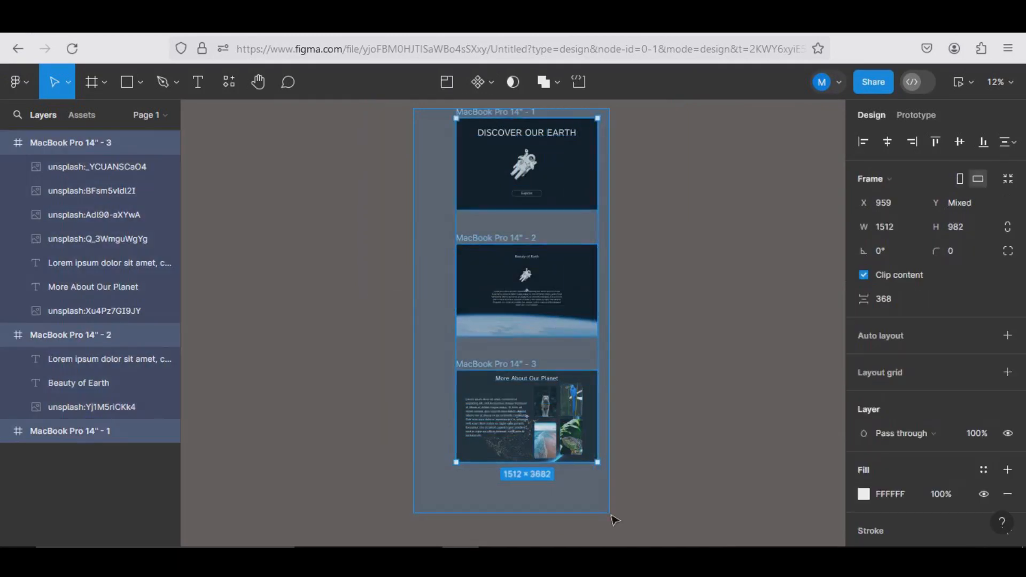
click(495, 92)
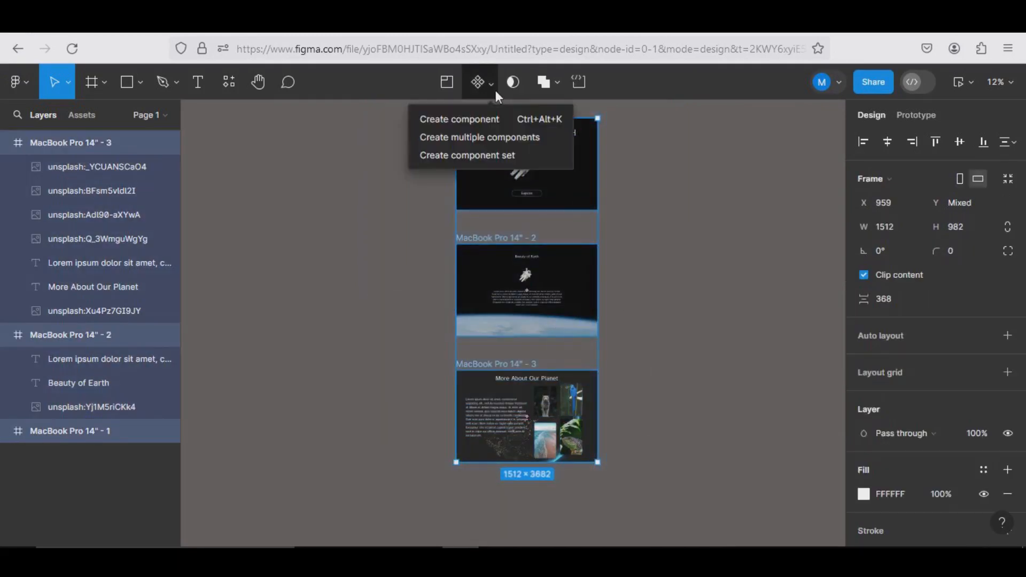
click(495, 151)
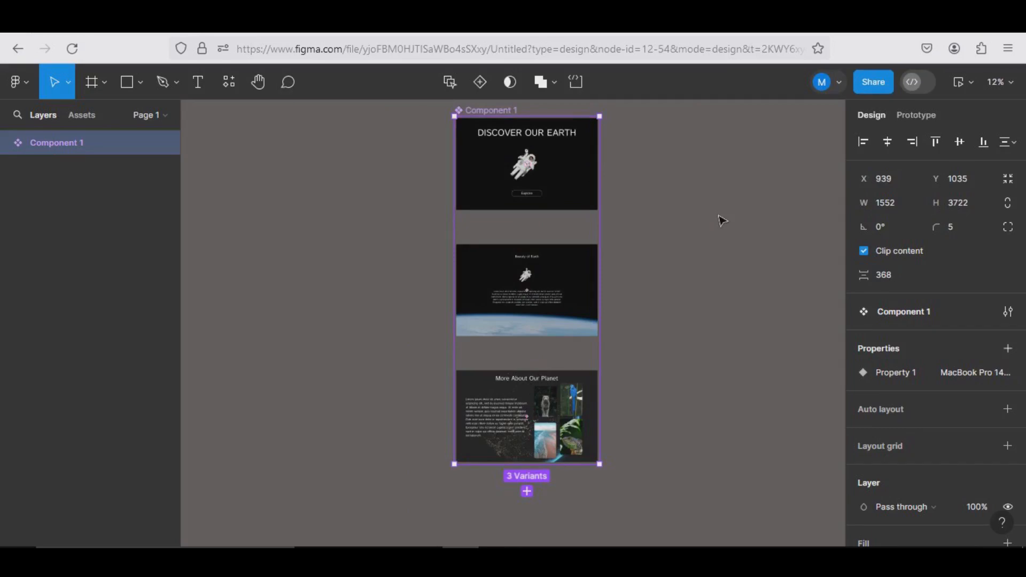
Add an on-click prototype interaction from the Explore button that changes to the second variant with Smart animate, Slow, 600 ms
click(536, 183)
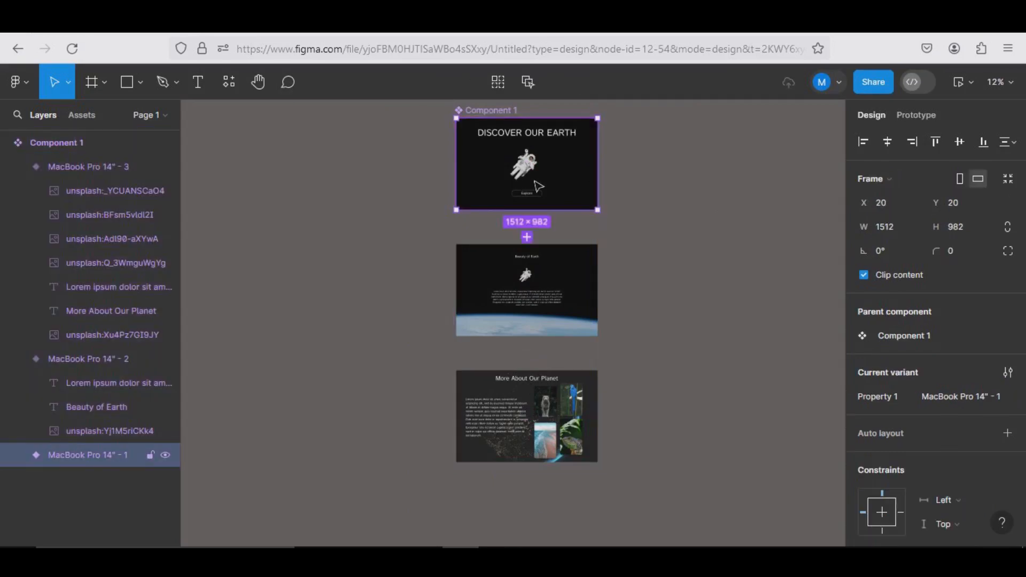
scroll(538, 186, up, 1)
scroll(537, 186, up, 3)
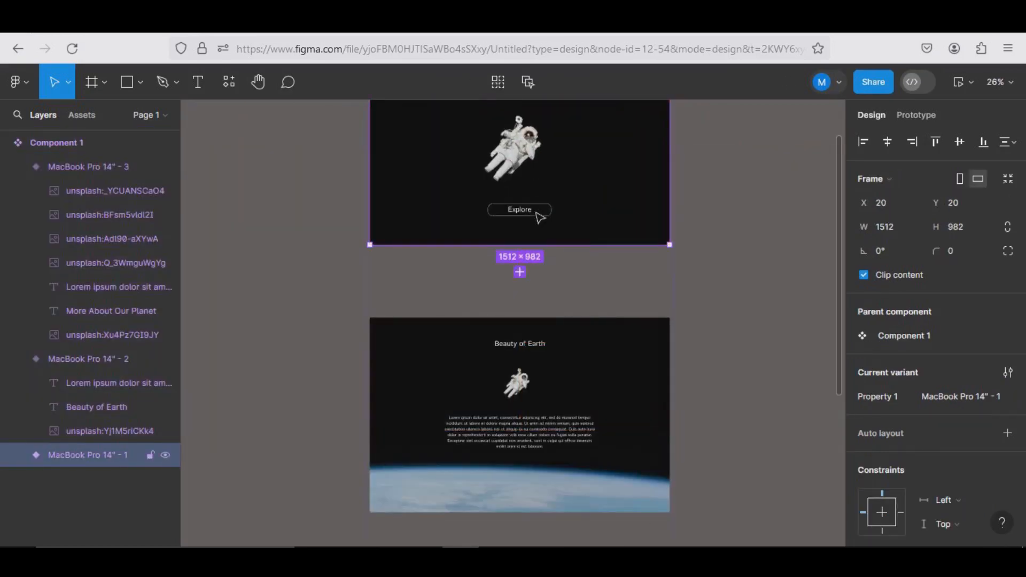
scroll(539, 217, up, 2)
click(539, 216)
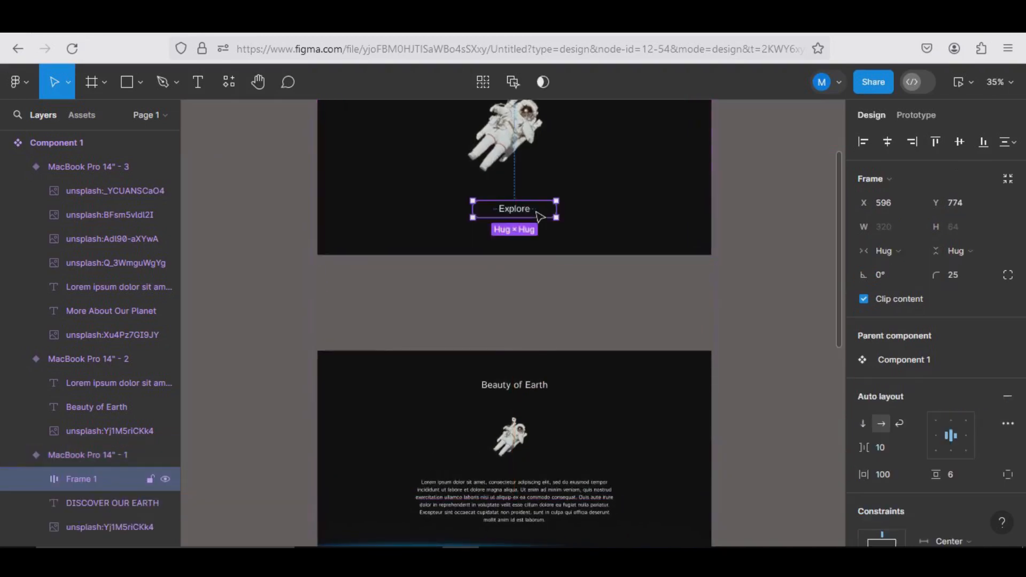
click(918, 113)
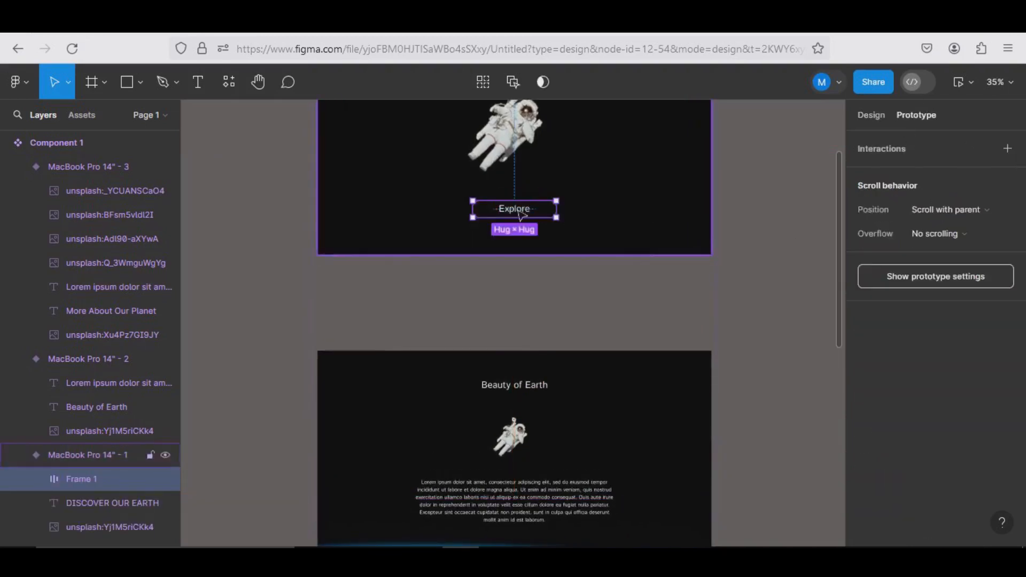
drag(514, 218, 495, 366)
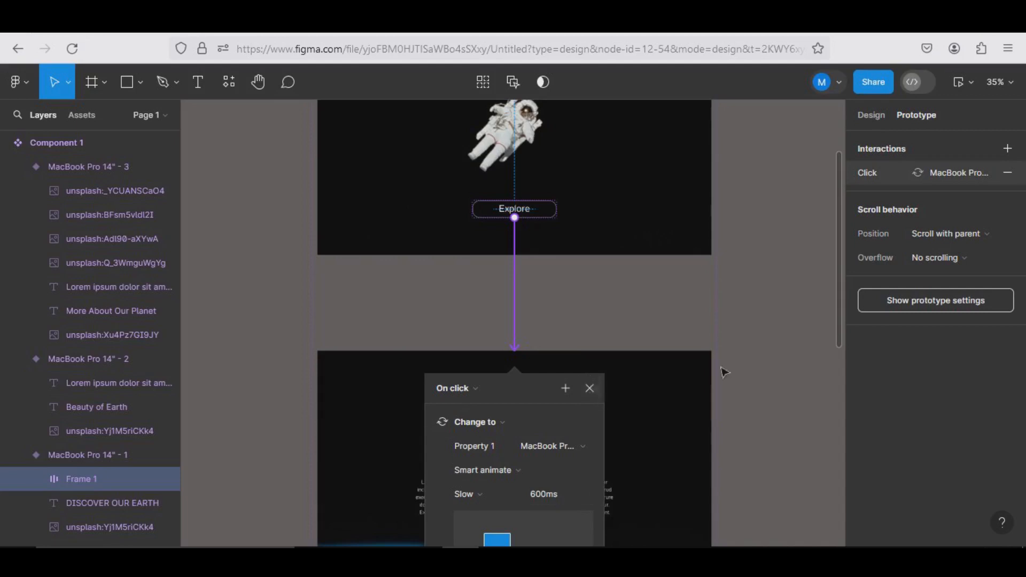
scroll(759, 358, down, 1)
click(794, 346)
Connect the second variant to the third with an on-drag Change to interaction using Smart animate, Slow, 600 ms
scroll(791, 347, down, 2)
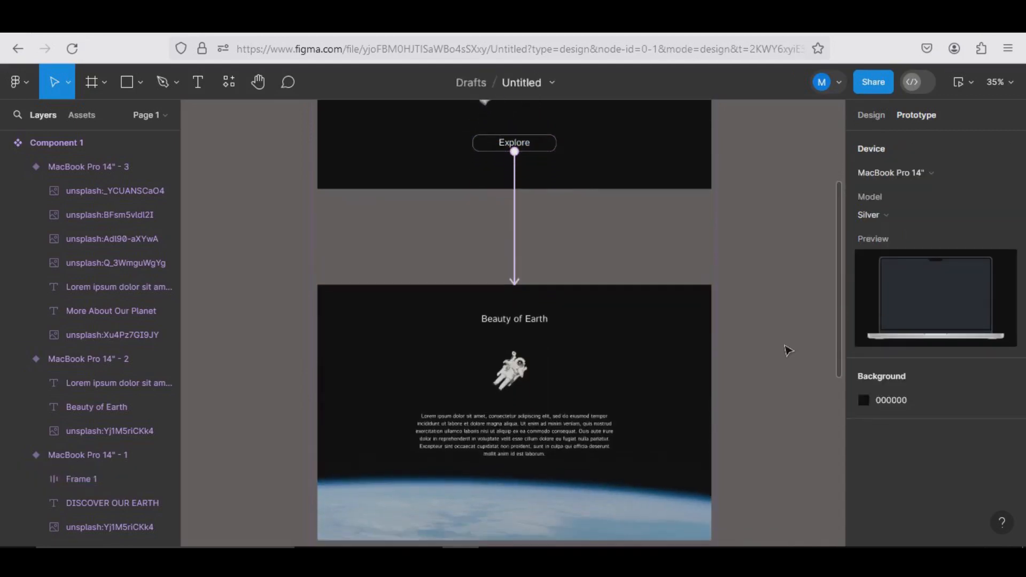
scroll(764, 355, down, 4)
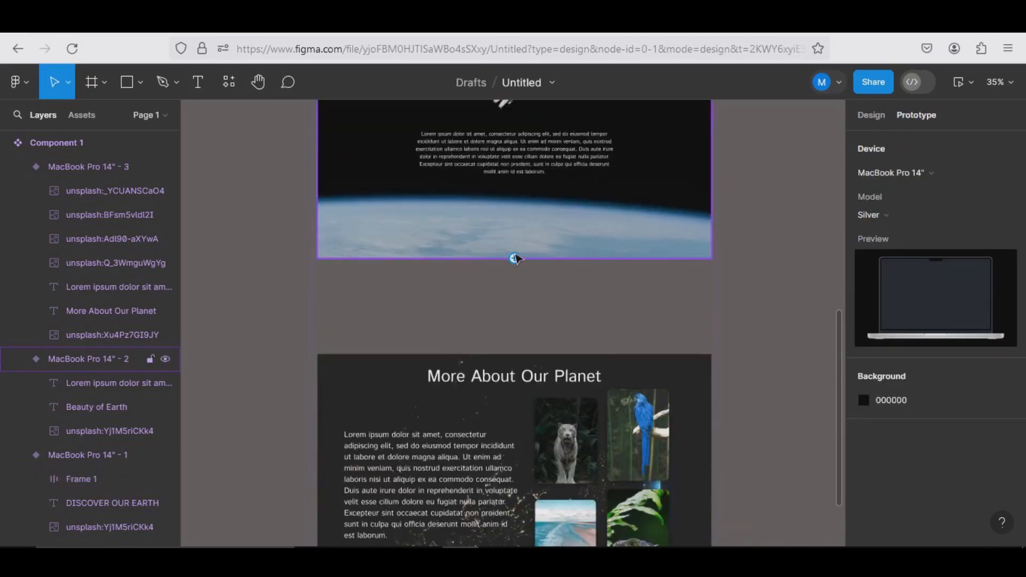
click(516, 258)
drag(514, 258, 515, 358)
click(479, 391)
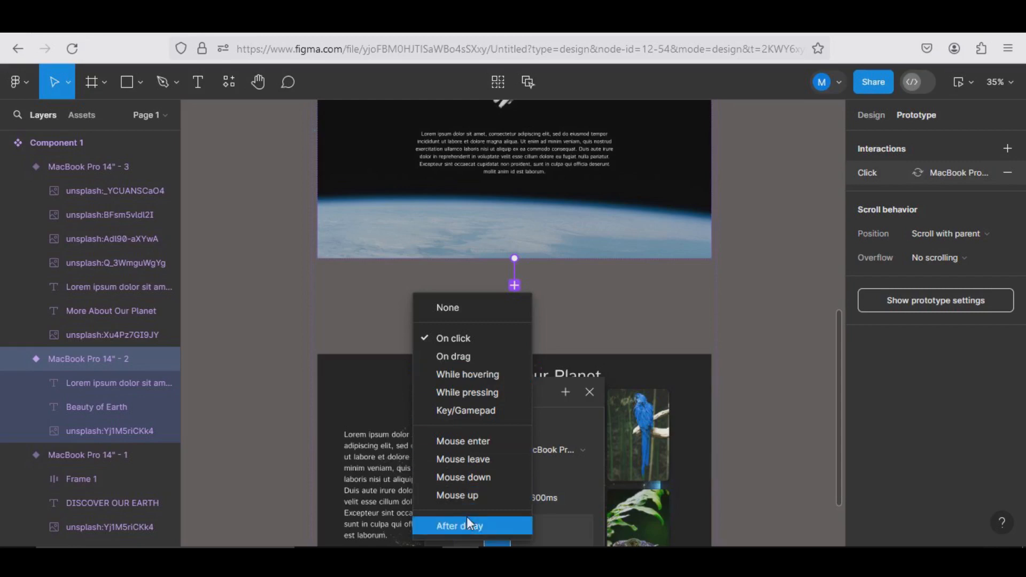
click(455, 357)
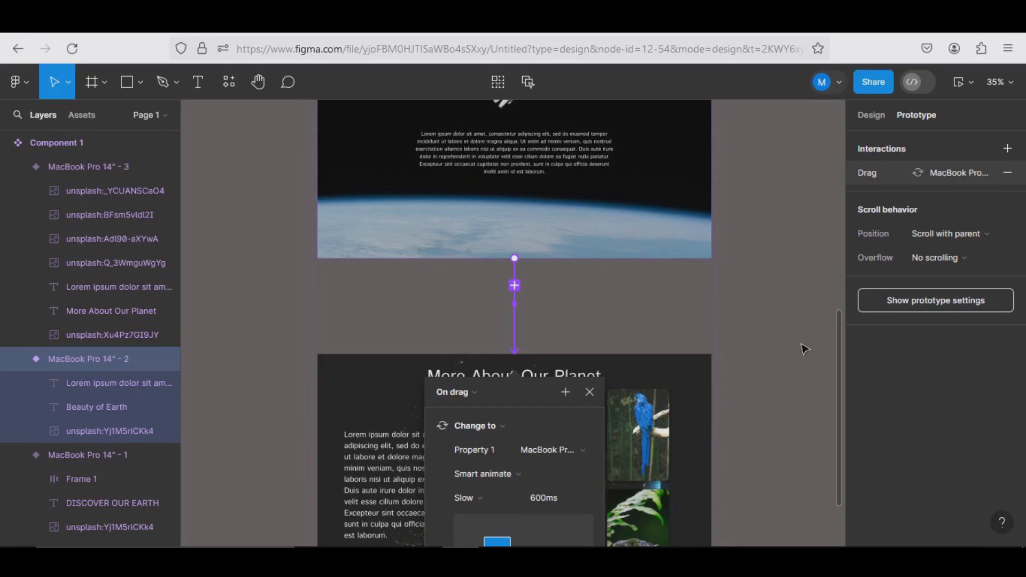
click(781, 340)
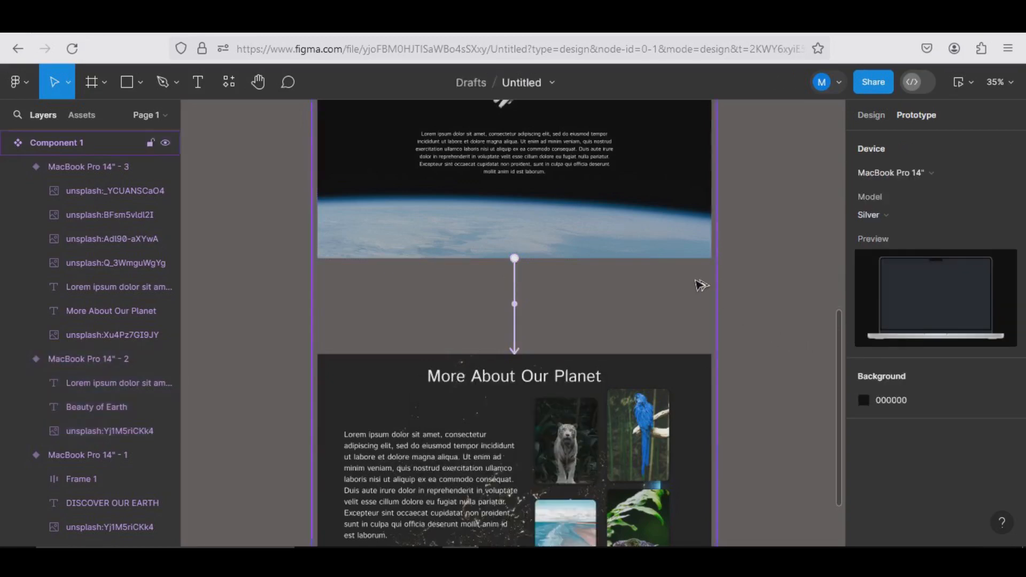
scroll(699, 284, down, 5)
drag(716, 195, 459, 293)
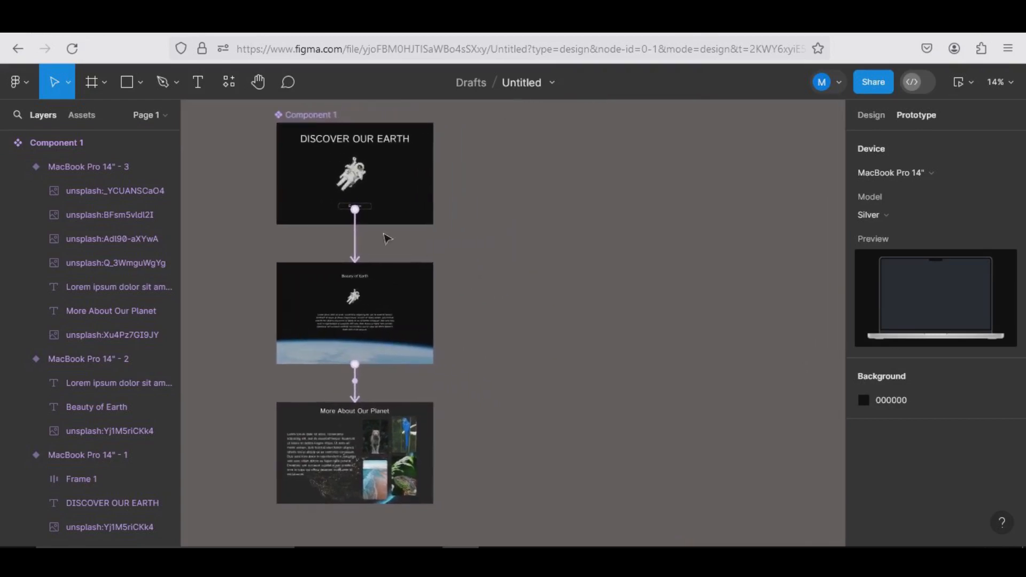
Add a new MacBook Pro 14" frame (1512 × 982) and move it into the empty canvas area beside the component set
click(92, 81)
click(898, 264)
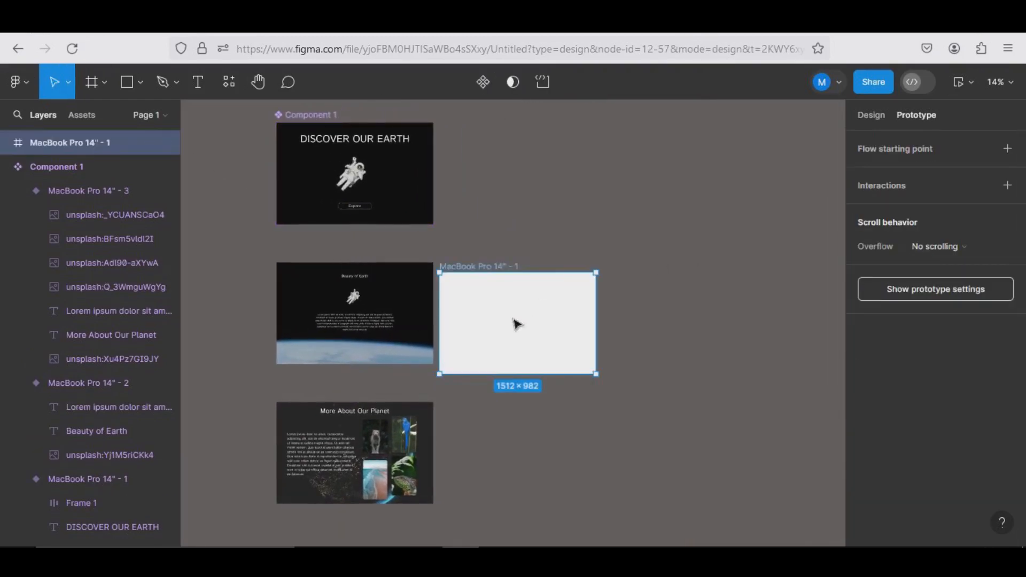
drag(513, 320, 636, 222)
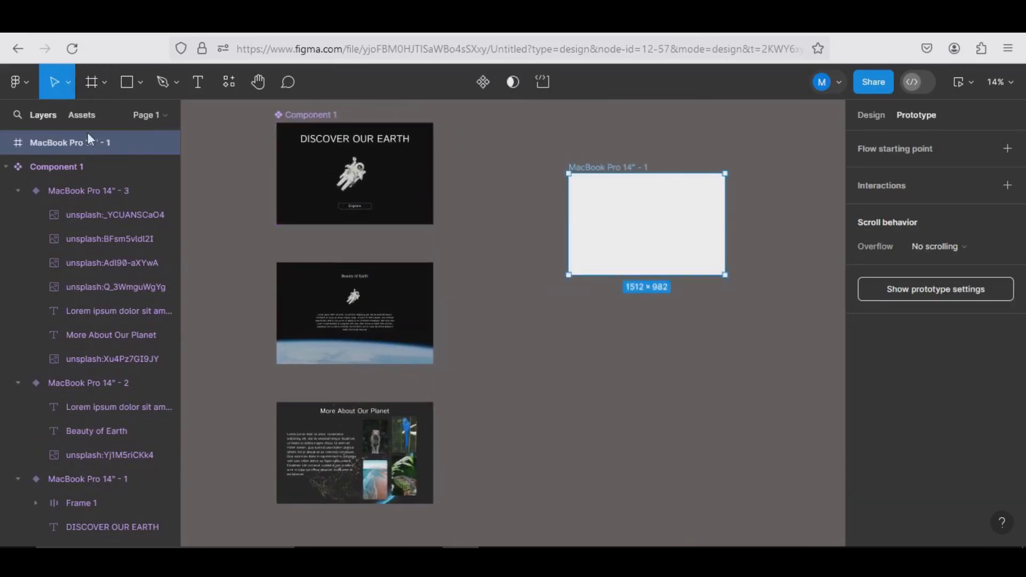
Insert an instance of Component 1 into the new frame and align it to fill the frame exactly at X 0, Y 0
click(83, 115)
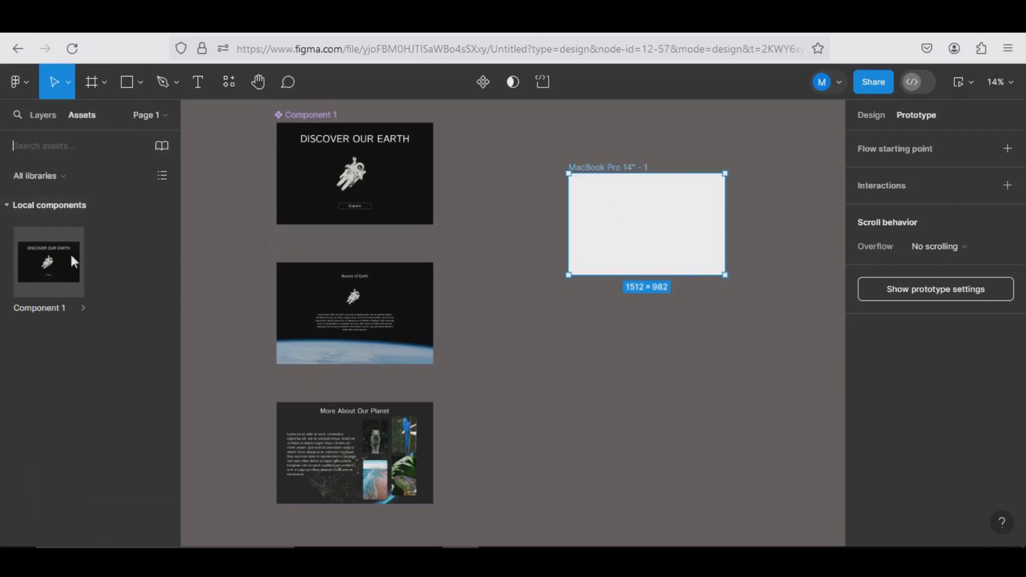
drag(73, 258, 653, 228)
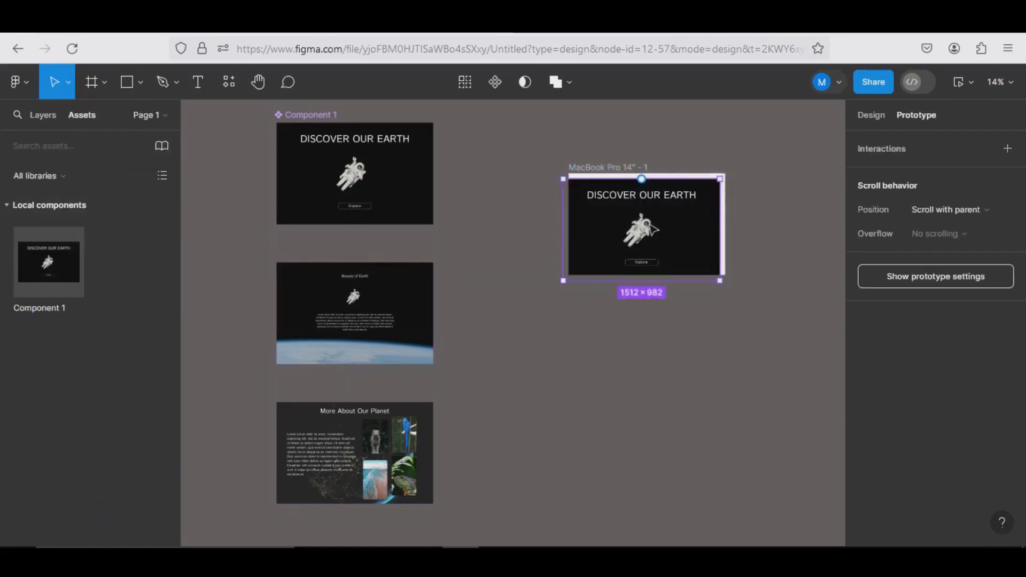
click(871, 116)
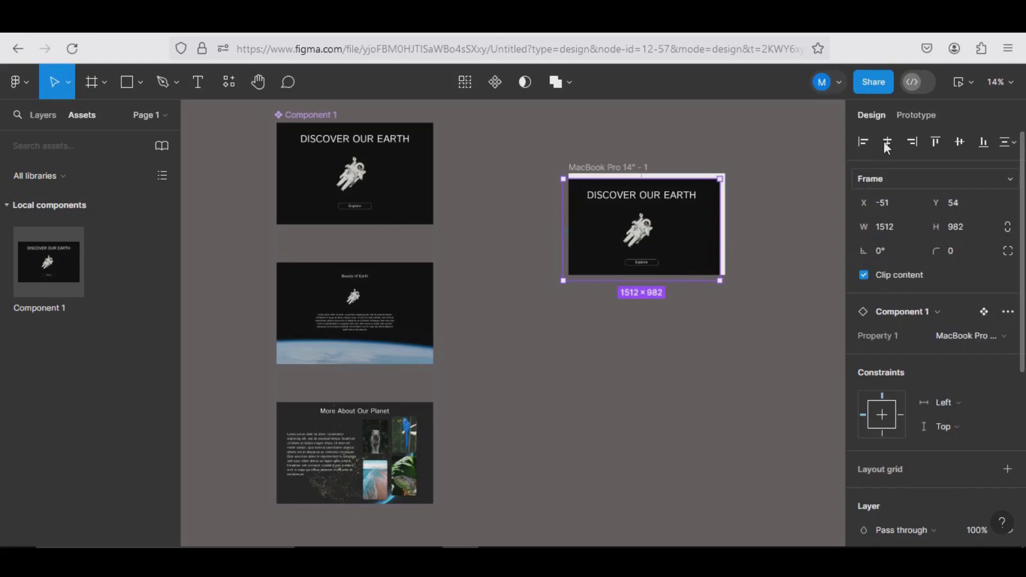
click(887, 142)
click(936, 142)
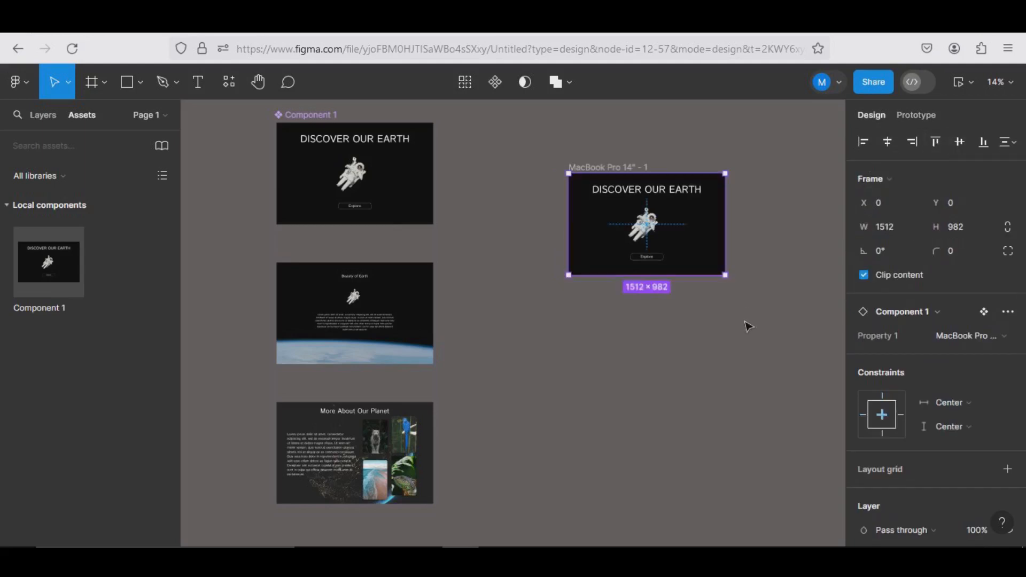
Preview the new frame's prototype, run it from the Explore screen through Beauty of Earth to More About Our Planet, and close the preview
click(618, 170)
key(shift+space)
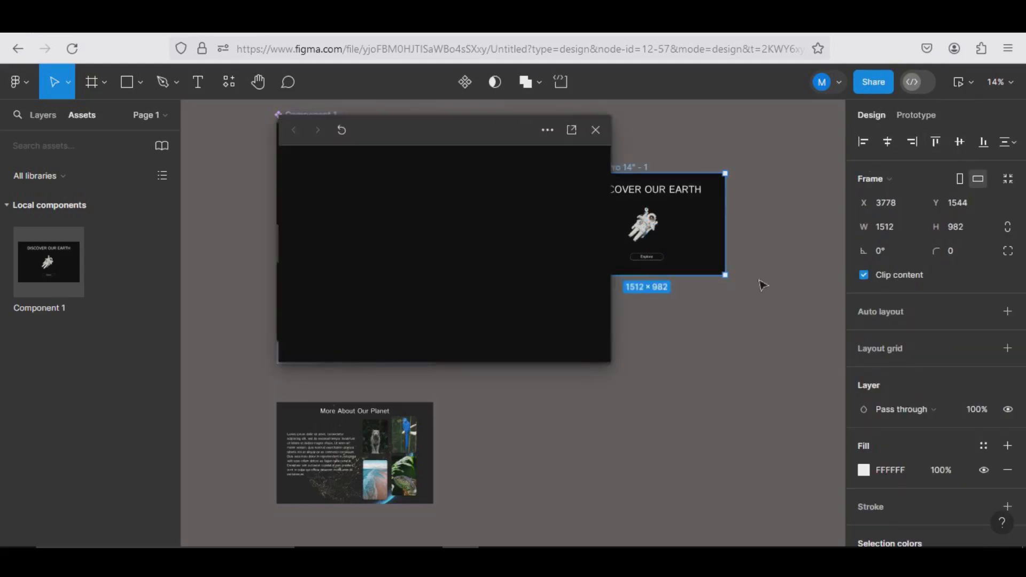
click(341, 131)
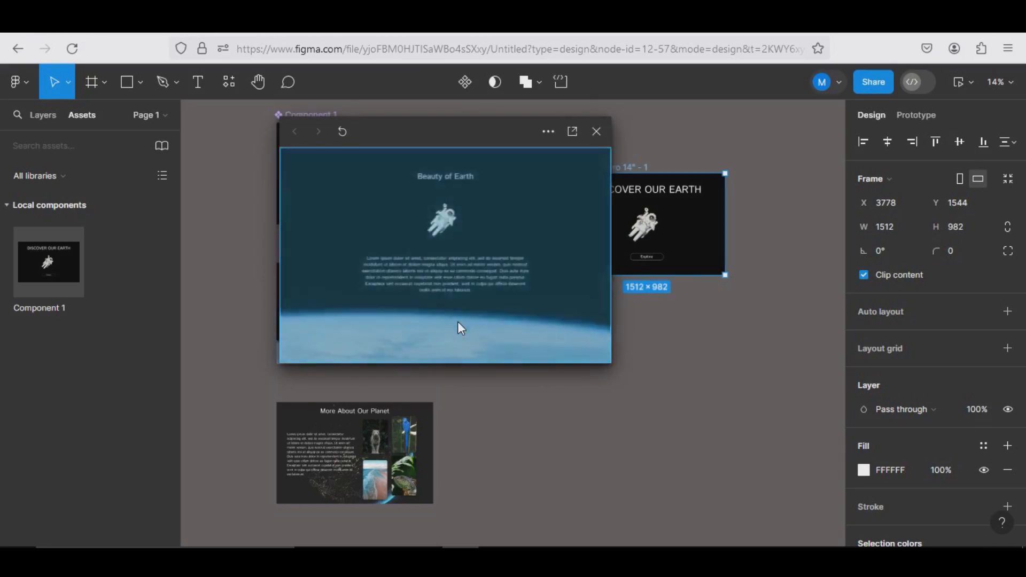
click(462, 321)
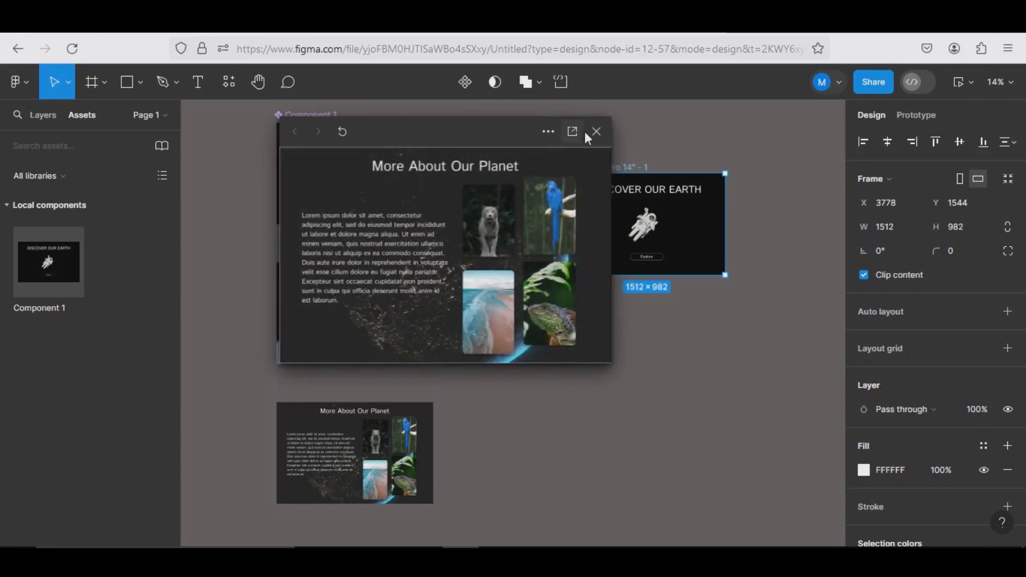
click(596, 131)
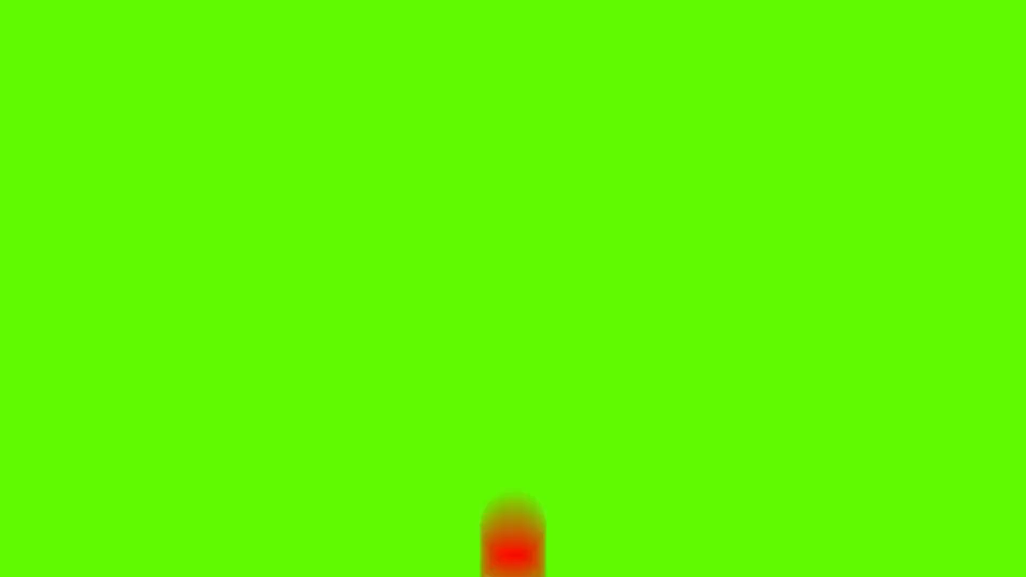